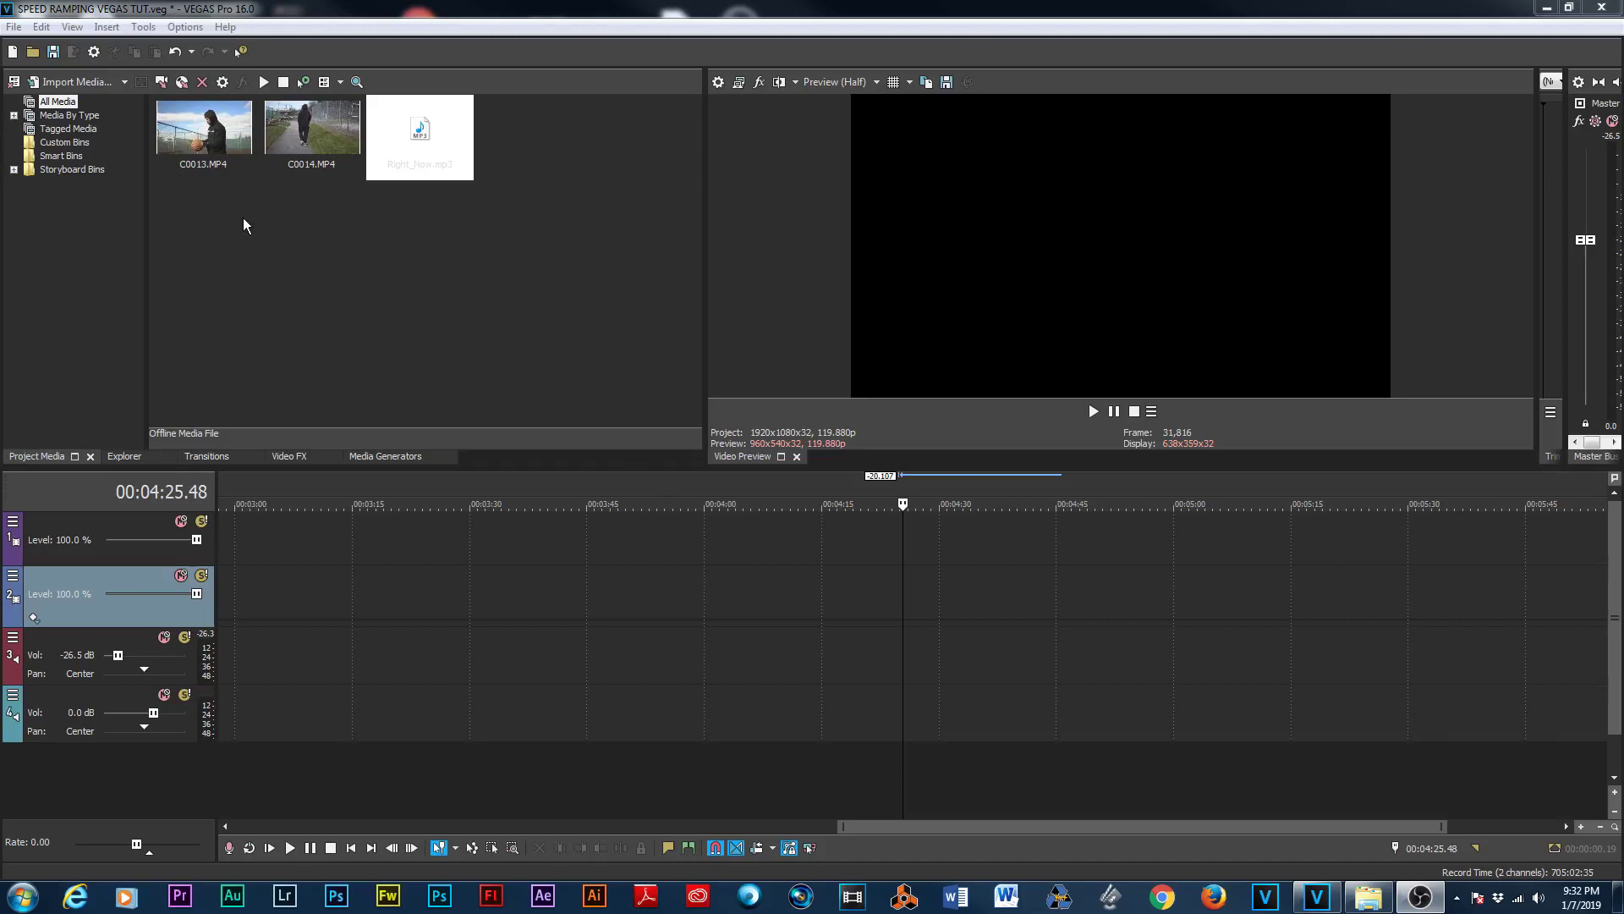
Step: Add C0013.MP4 to the timeline, delete its audio event, and trim off the clip's opening
left_click_drag(203, 148, 730, 598)
left_click(1022, 596)
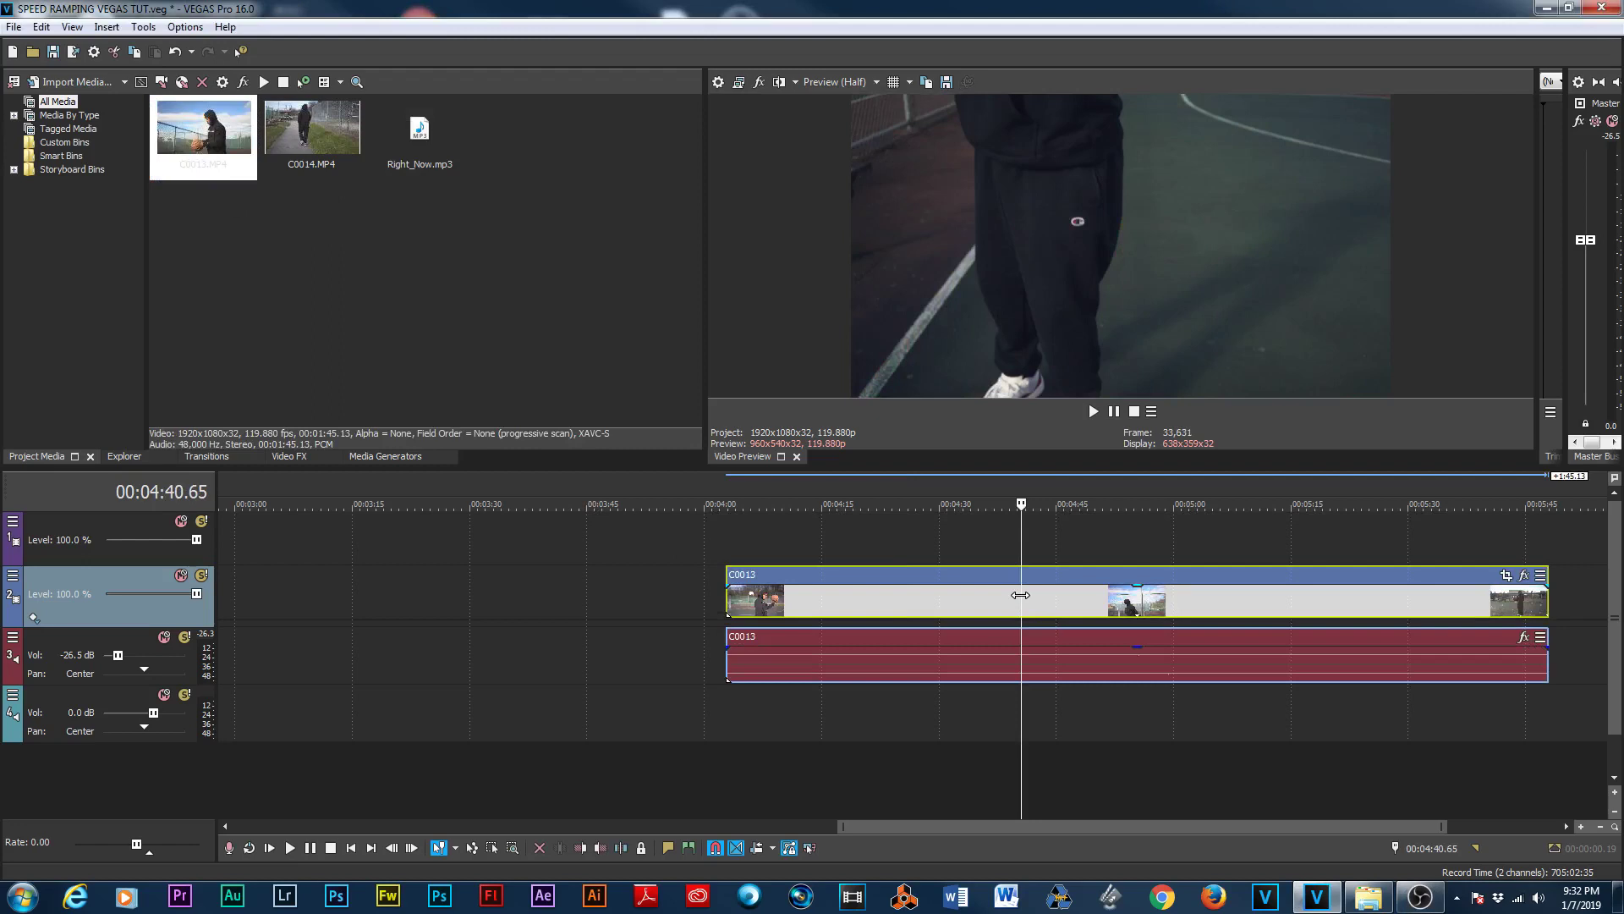
left_click(824, 653)
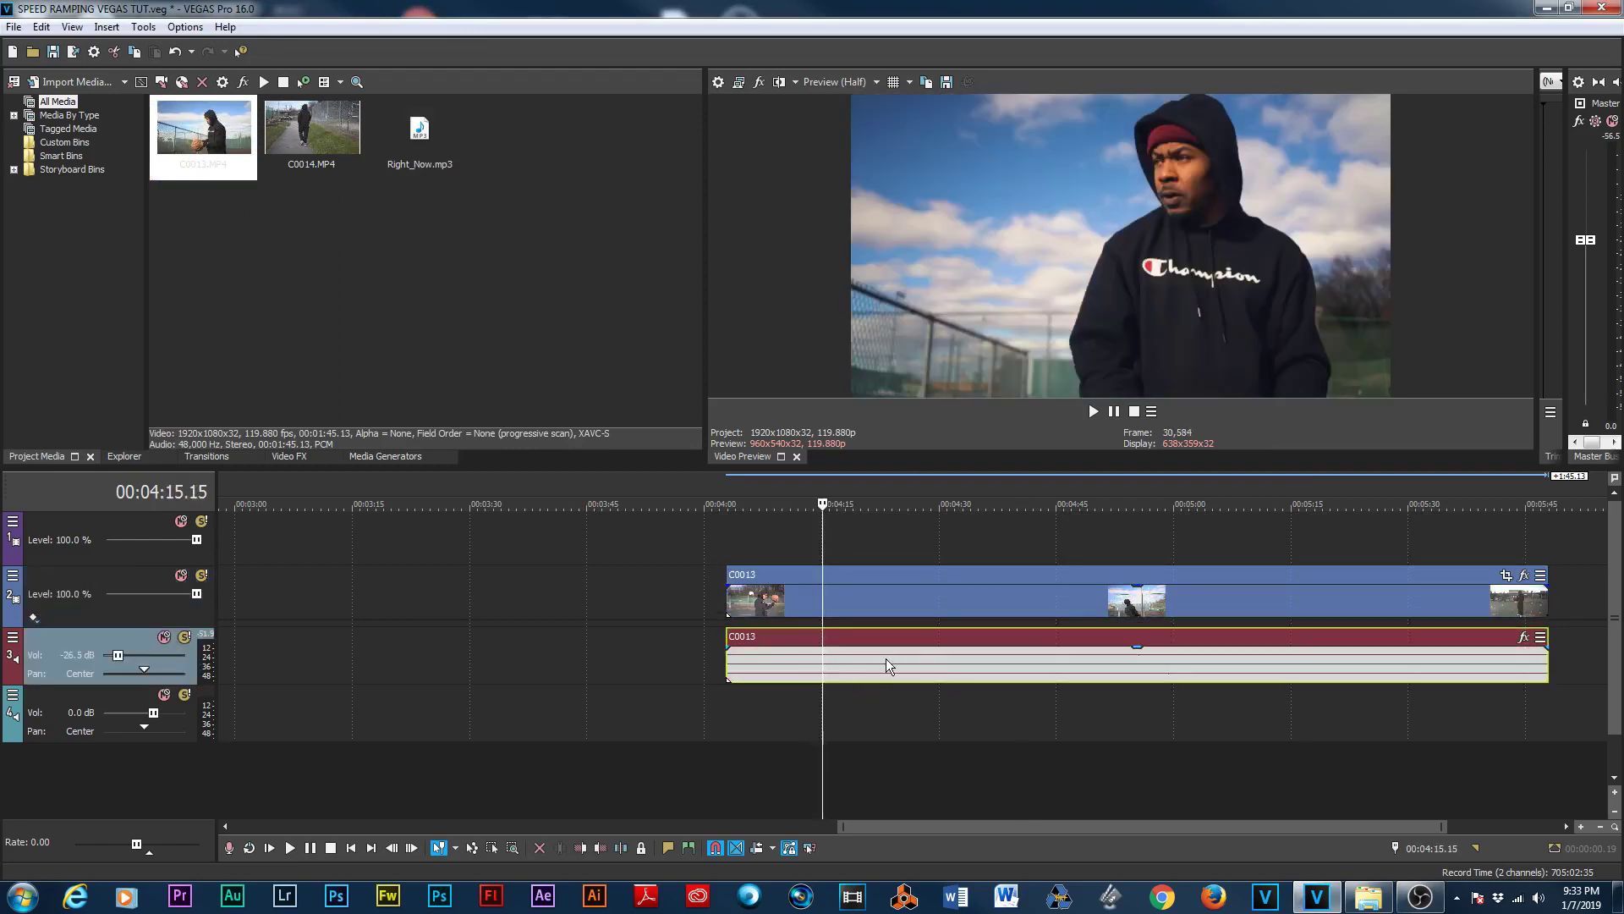
key("Delete")
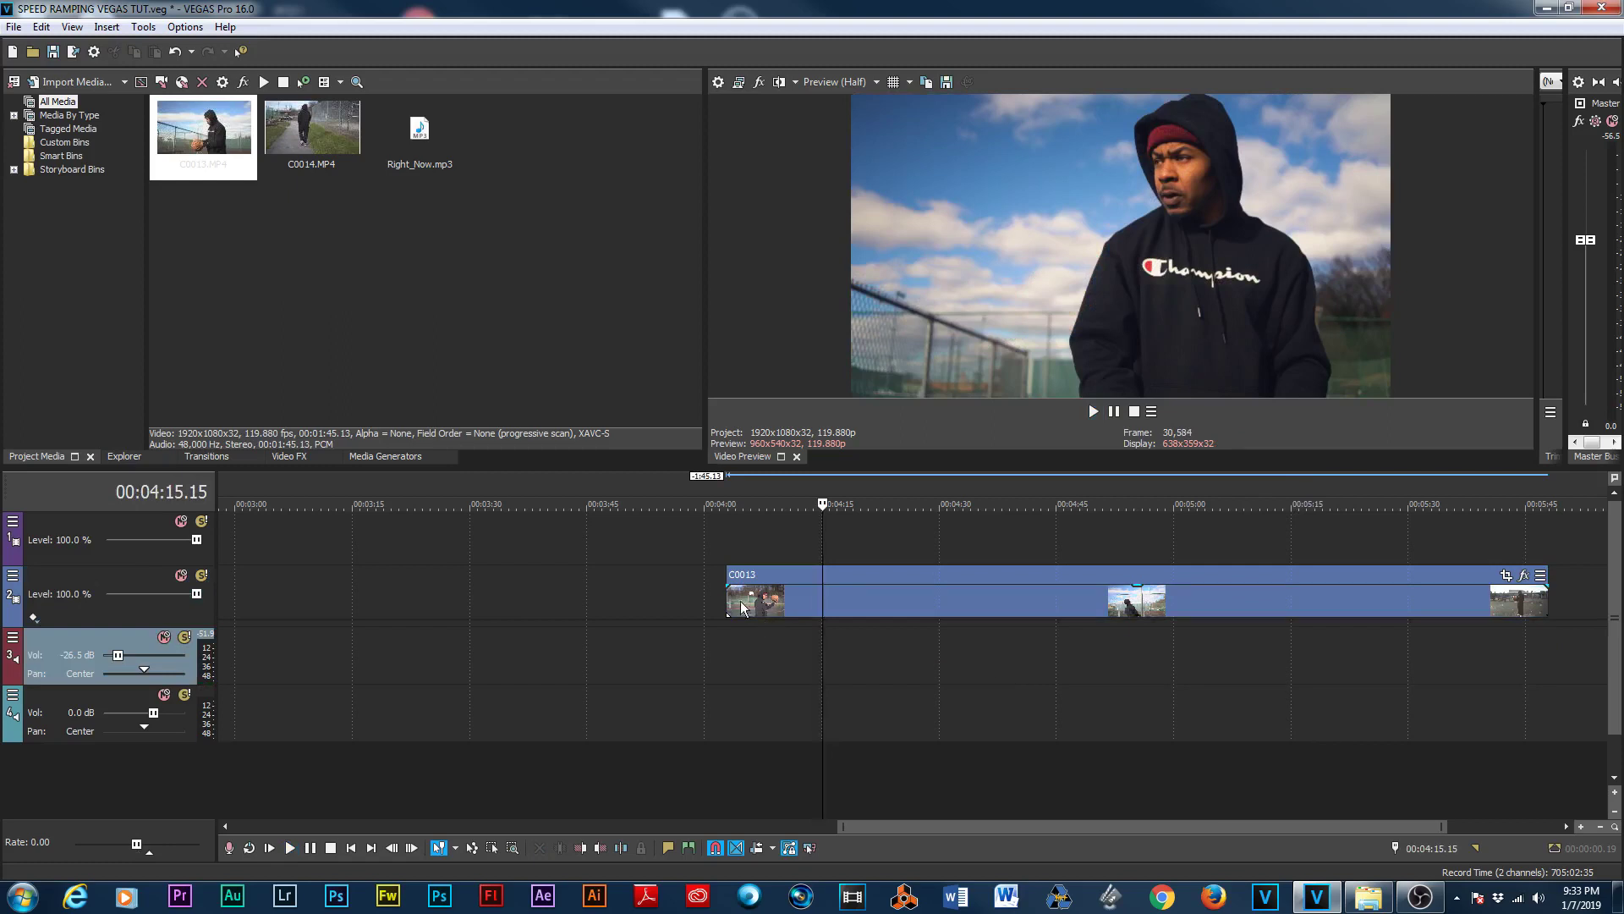
left_click_drag(723, 597, 840, 602)
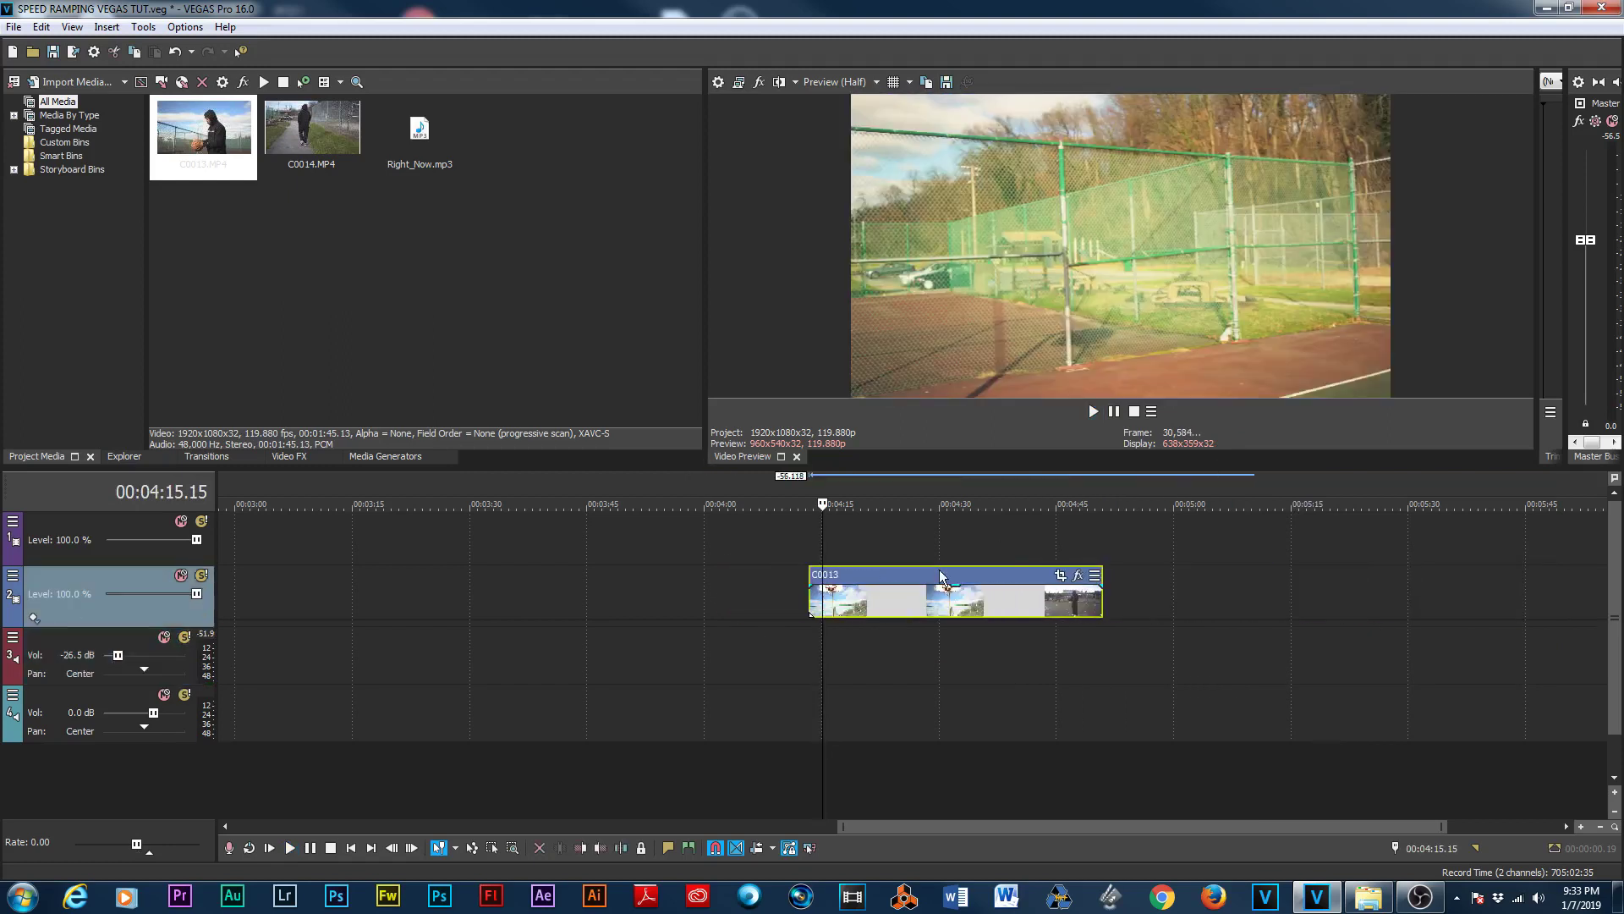
Step: Play back the C0013 clip from about 4:37 and again from about 4:34, zooming the timeline in
left_click(998, 499)
key("space")
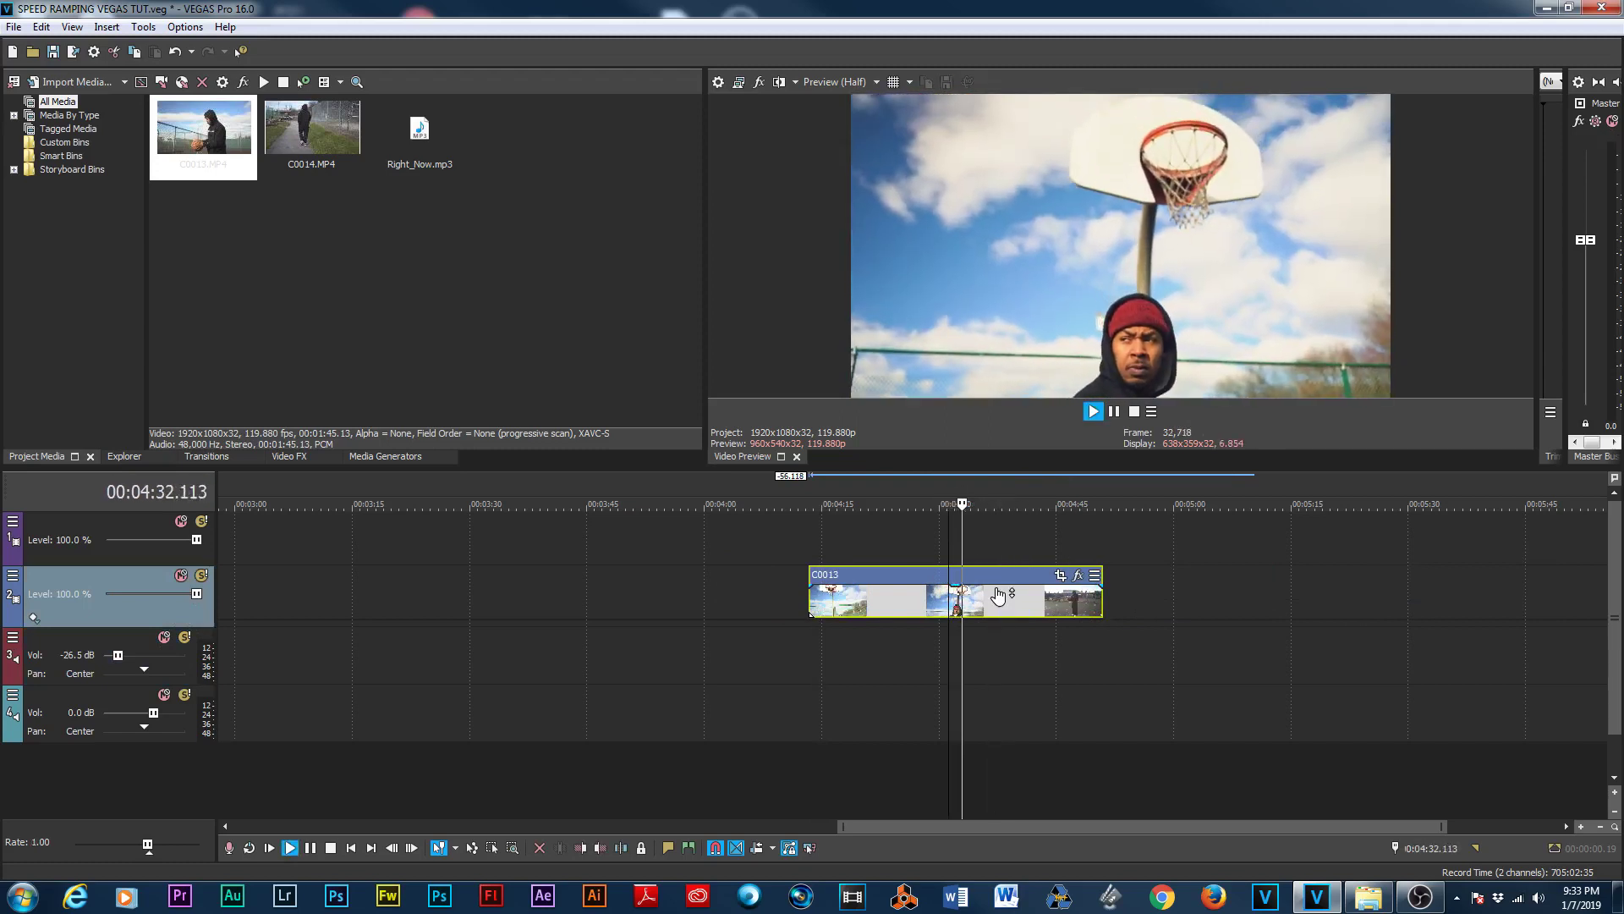
scroll(1000, 597, "up", 3)
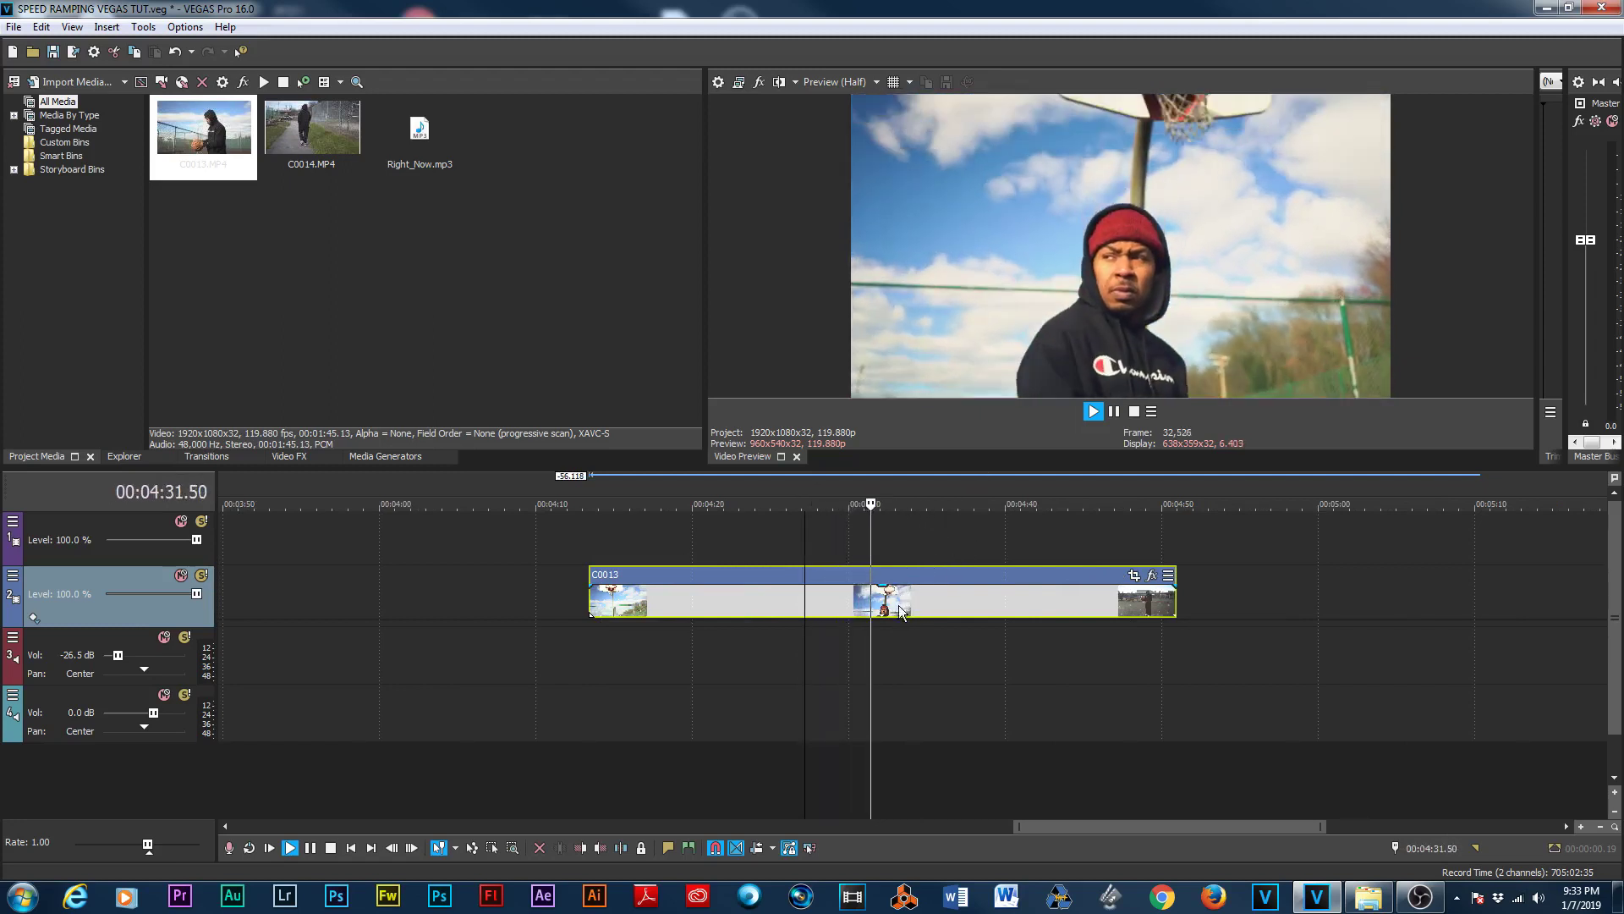
key("space")
left_click(911, 489)
key("space")
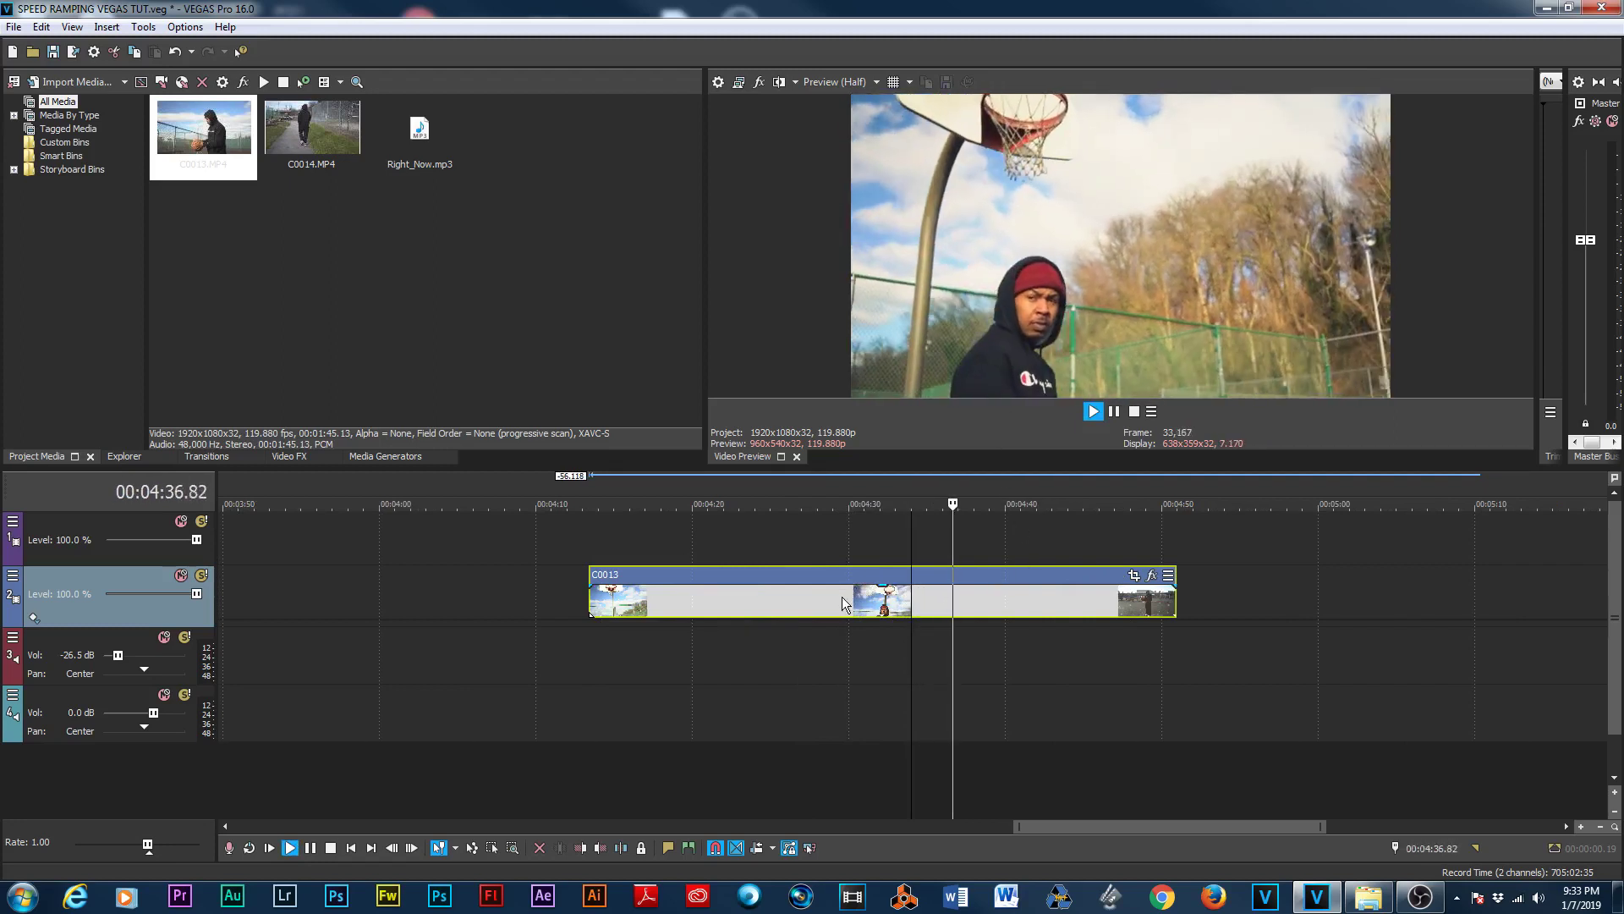
key("space")
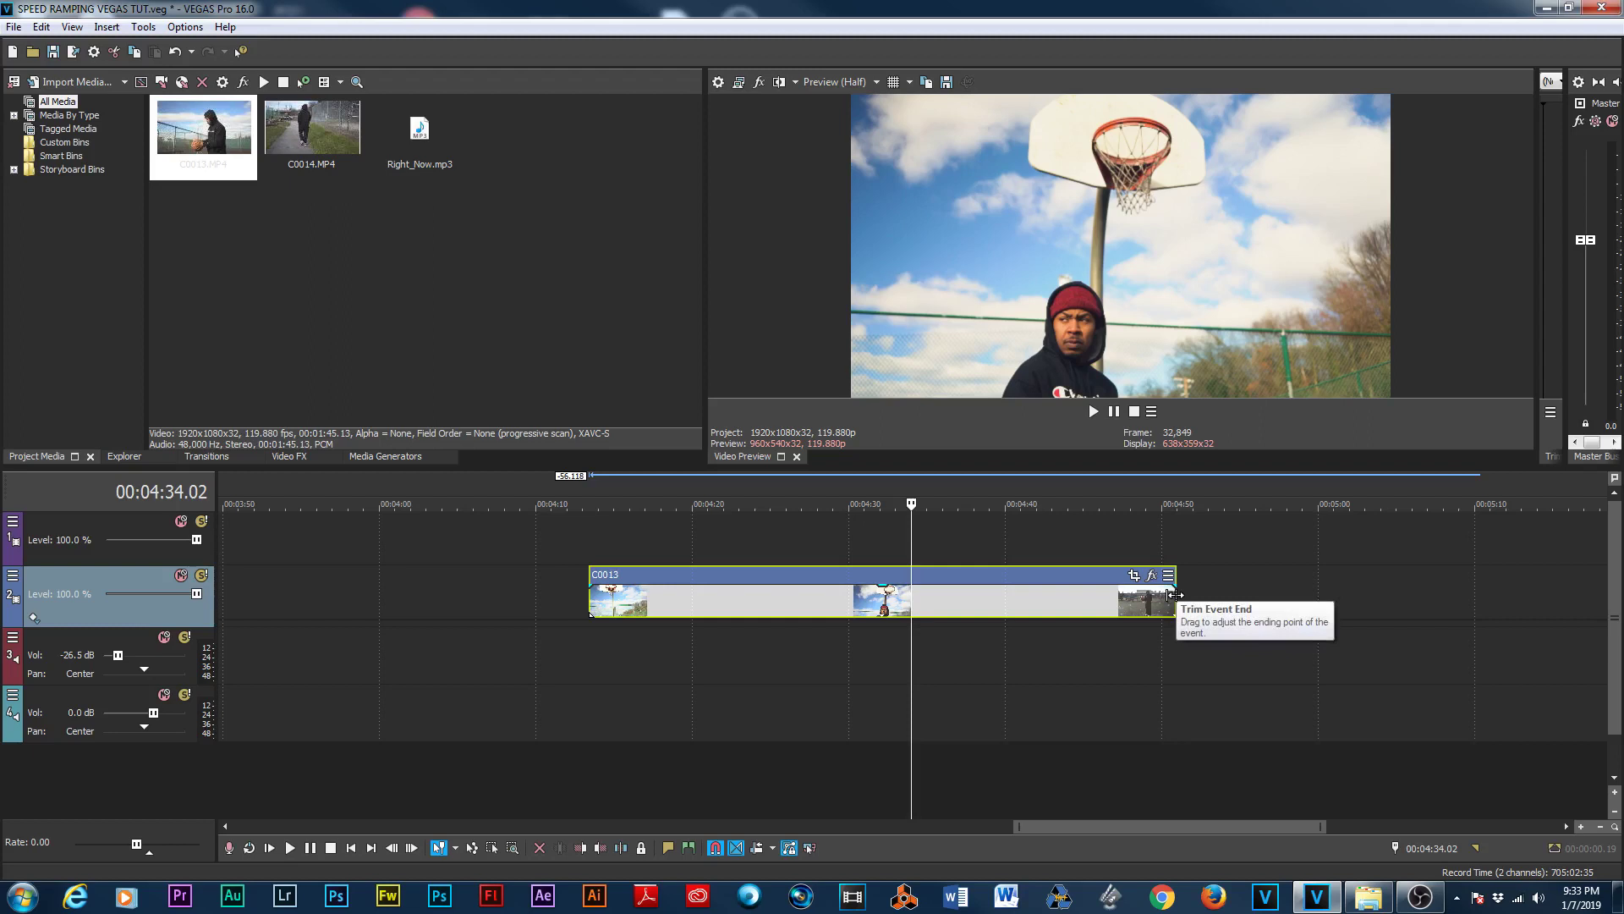
Step: Ctrl-drag the clip's right edge to time-stretch C0013, then play from about 5:29
key("ctrl")
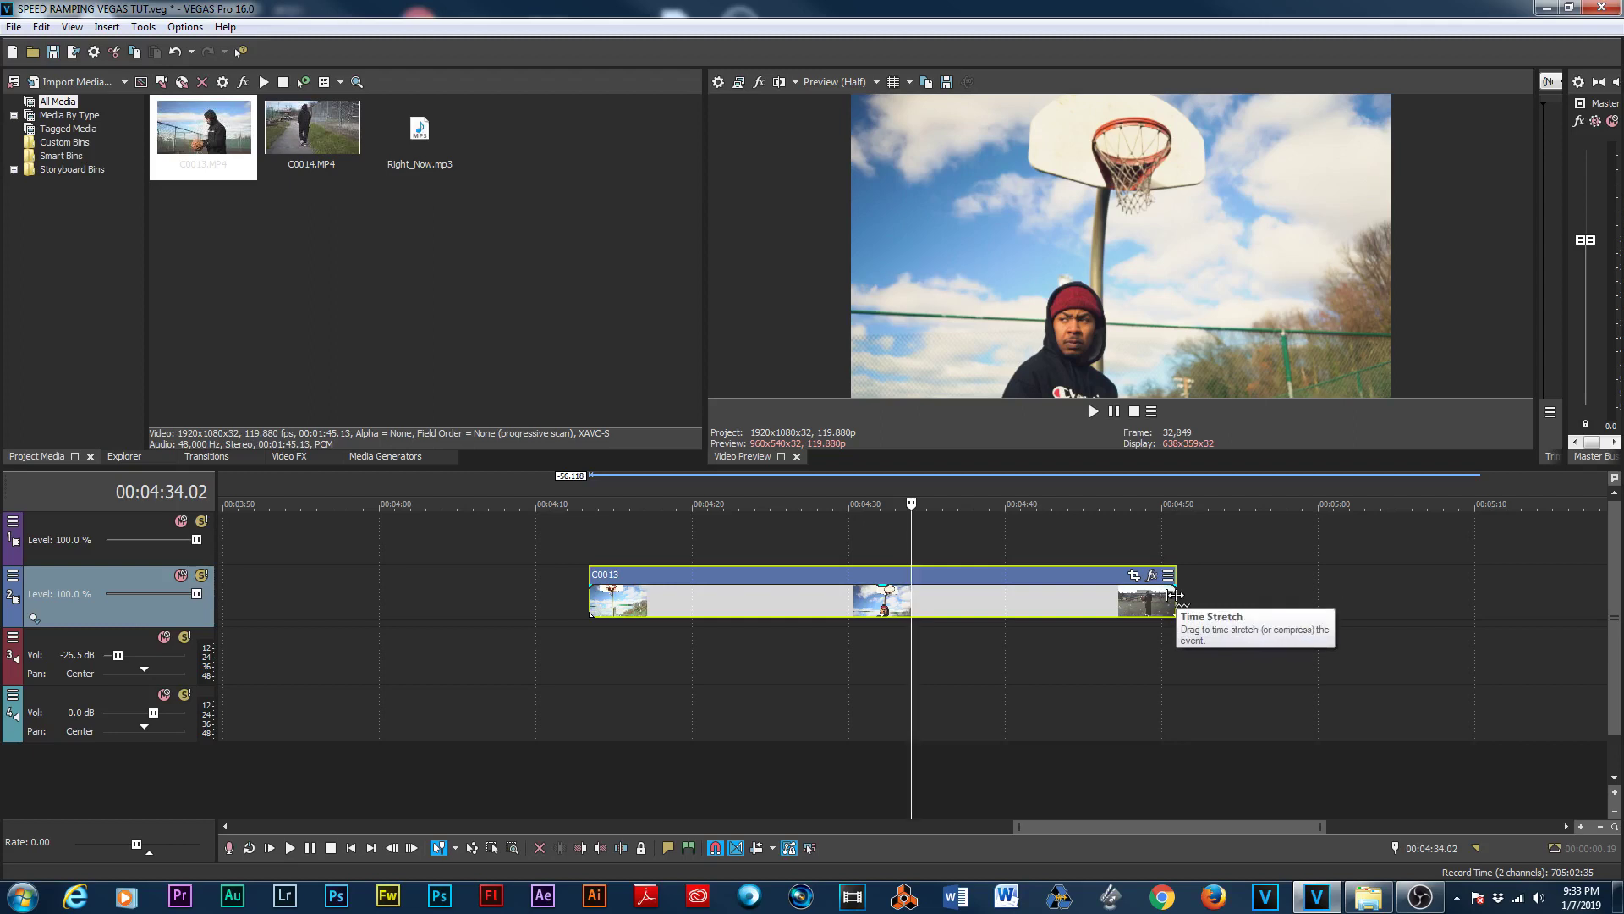
mouse_move(1172, 595)
left_mouse_down()
mouse_move(1605, 594)
mouse_move(1099, 594)
mouse_move(1599, 594)
left_mouse_up()
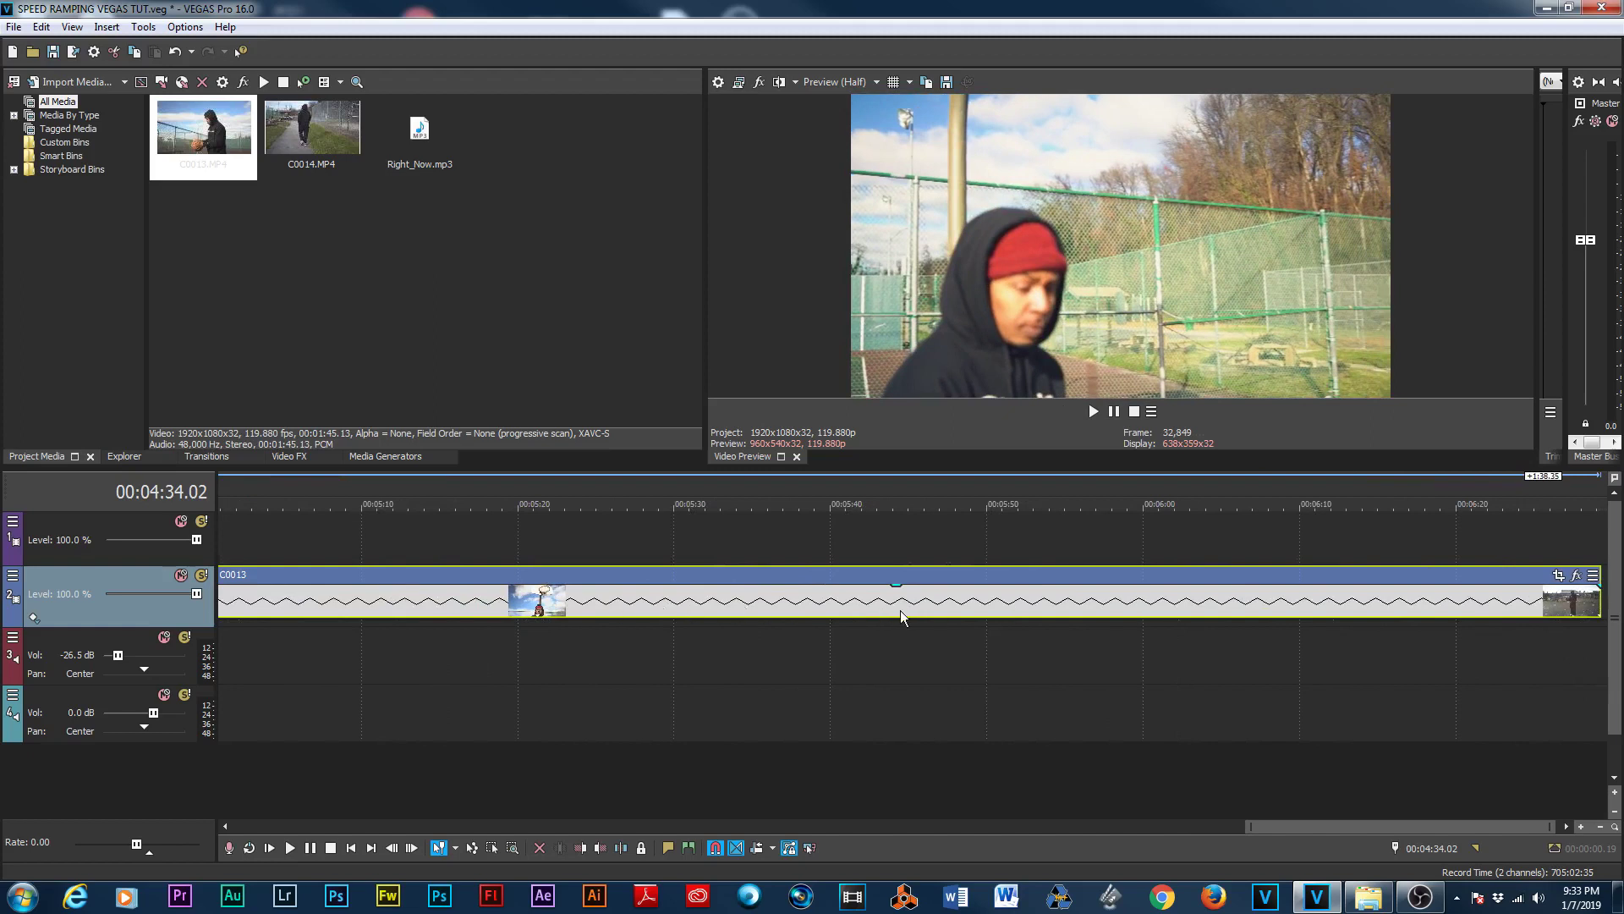
left_click(658, 490)
key("space")
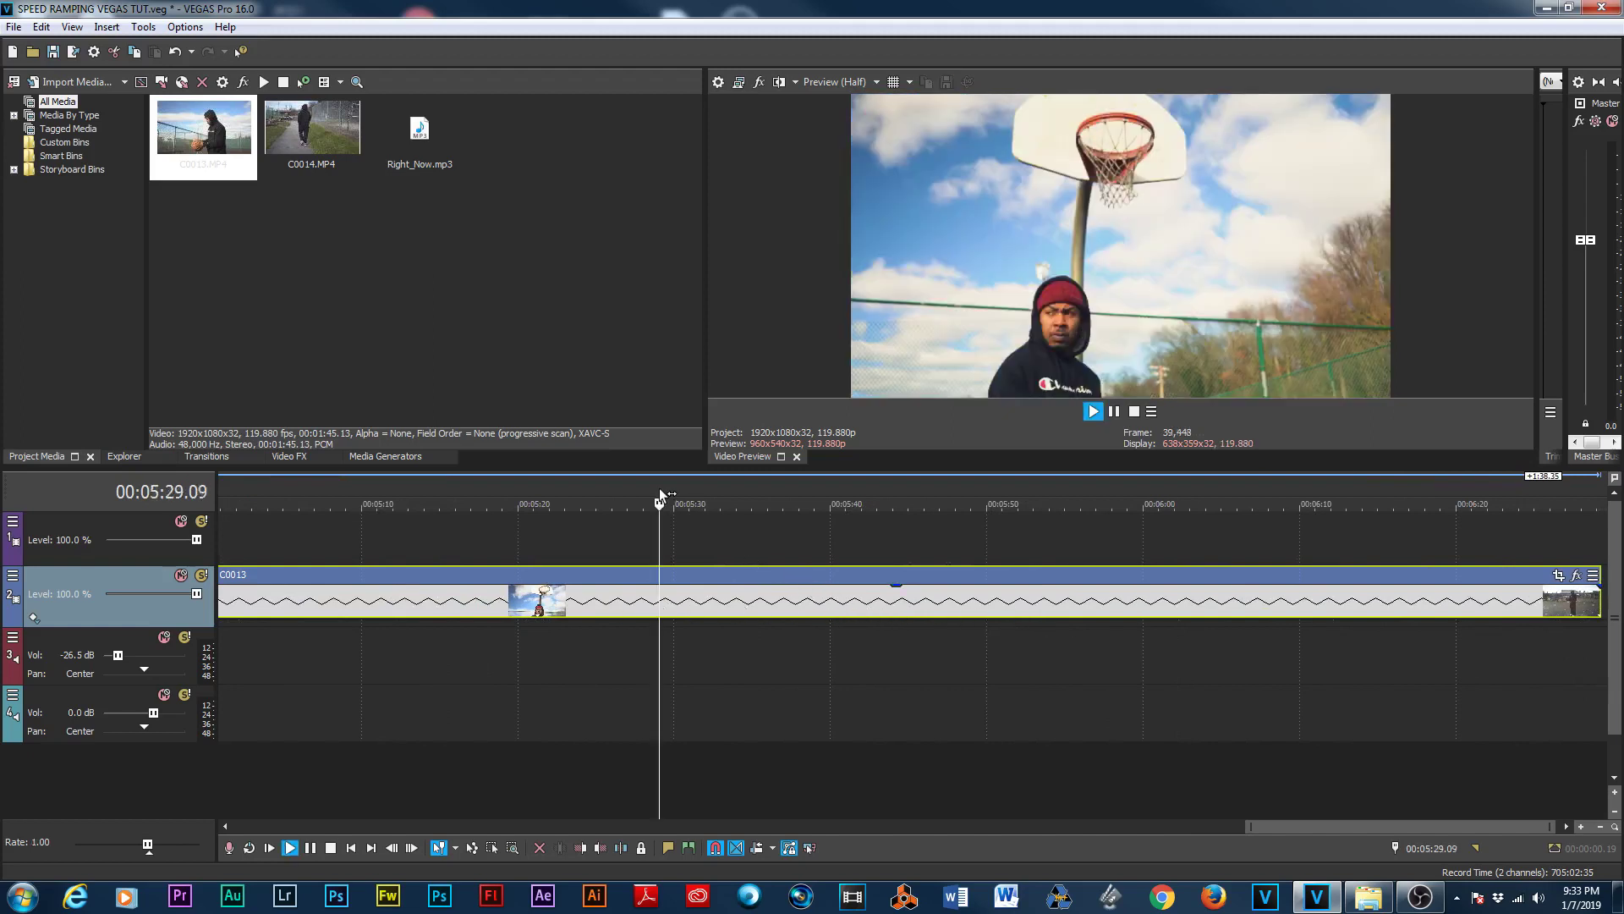
Step: Review the stretched clip by jumping playback between about 4:50 and 5:55
left_click(844, 500)
scroll(844, 501, "down", 3)
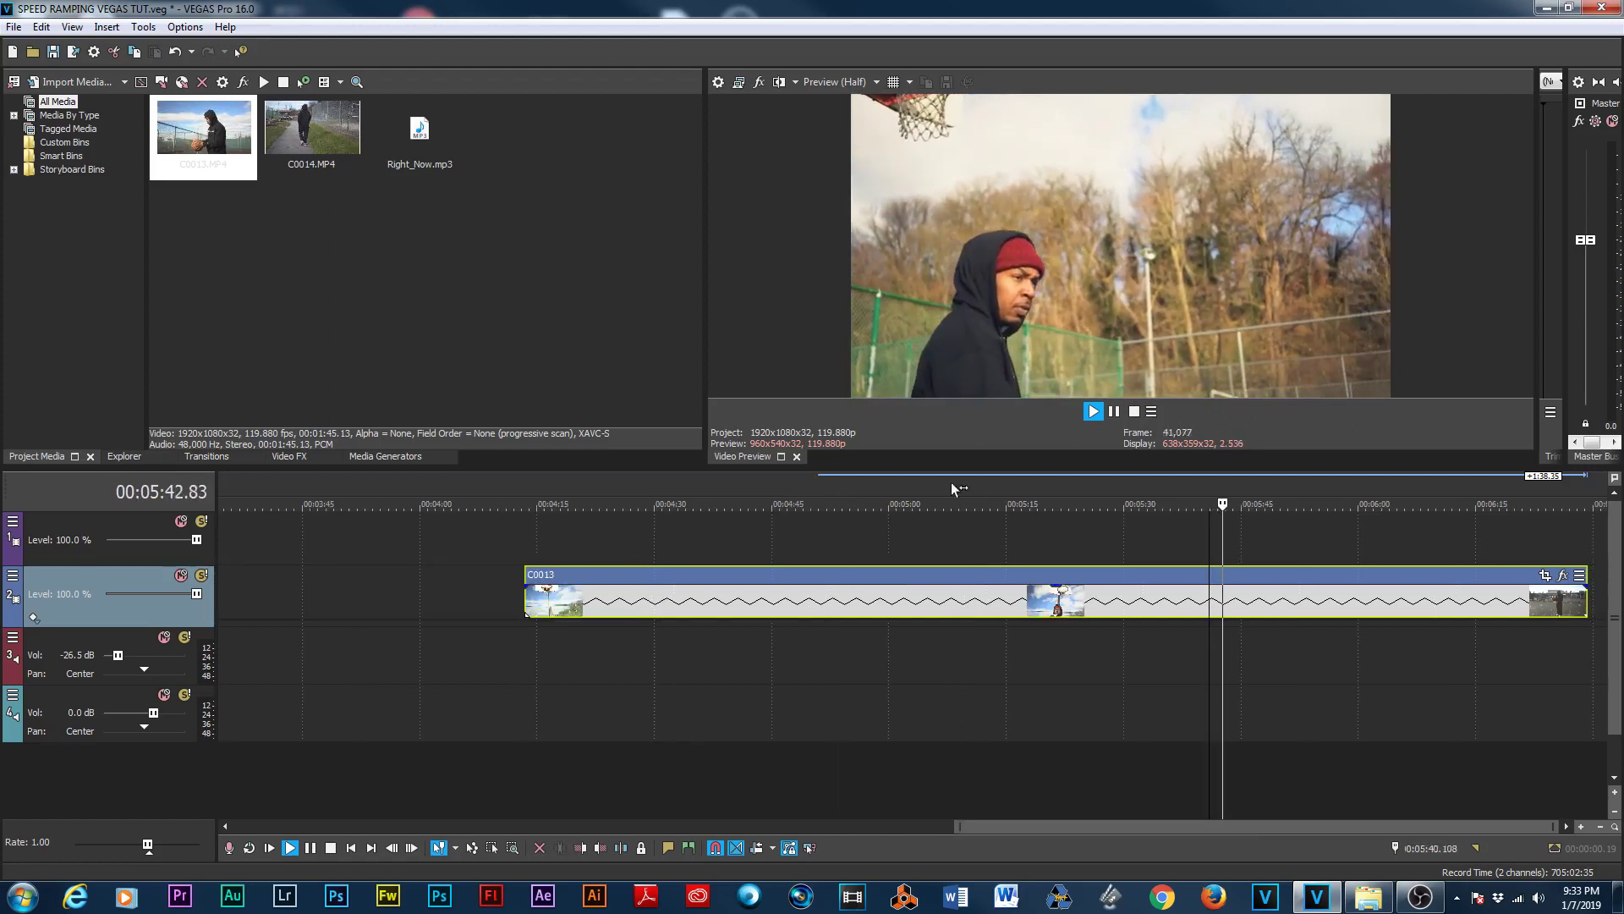
left_click(953, 499)
left_click(813, 497)
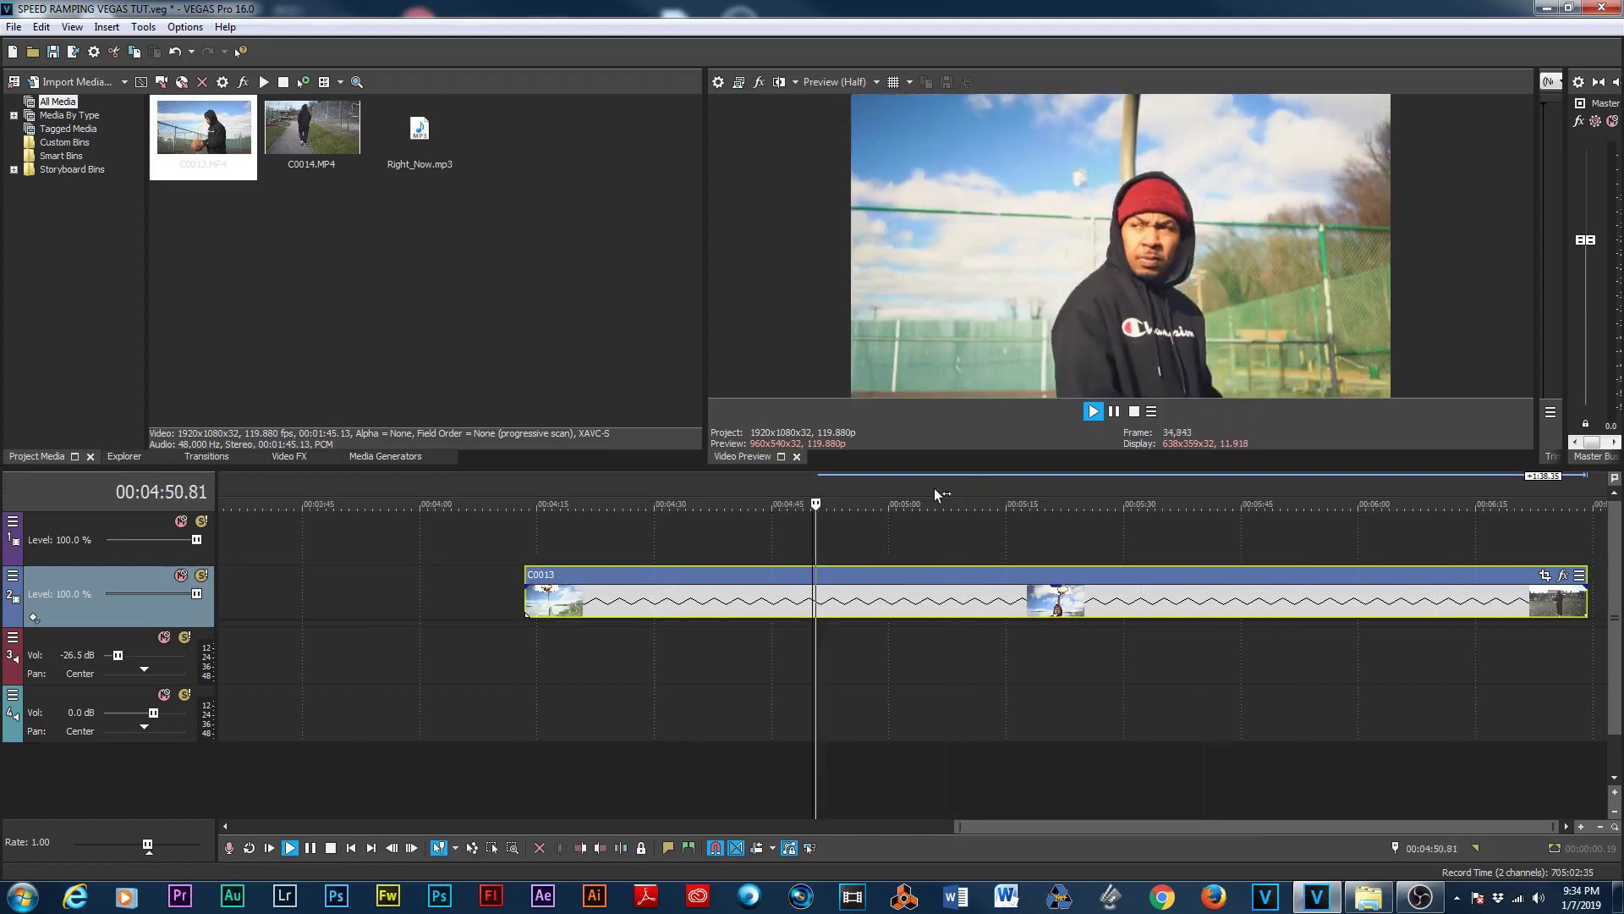
left_click(1186, 488)
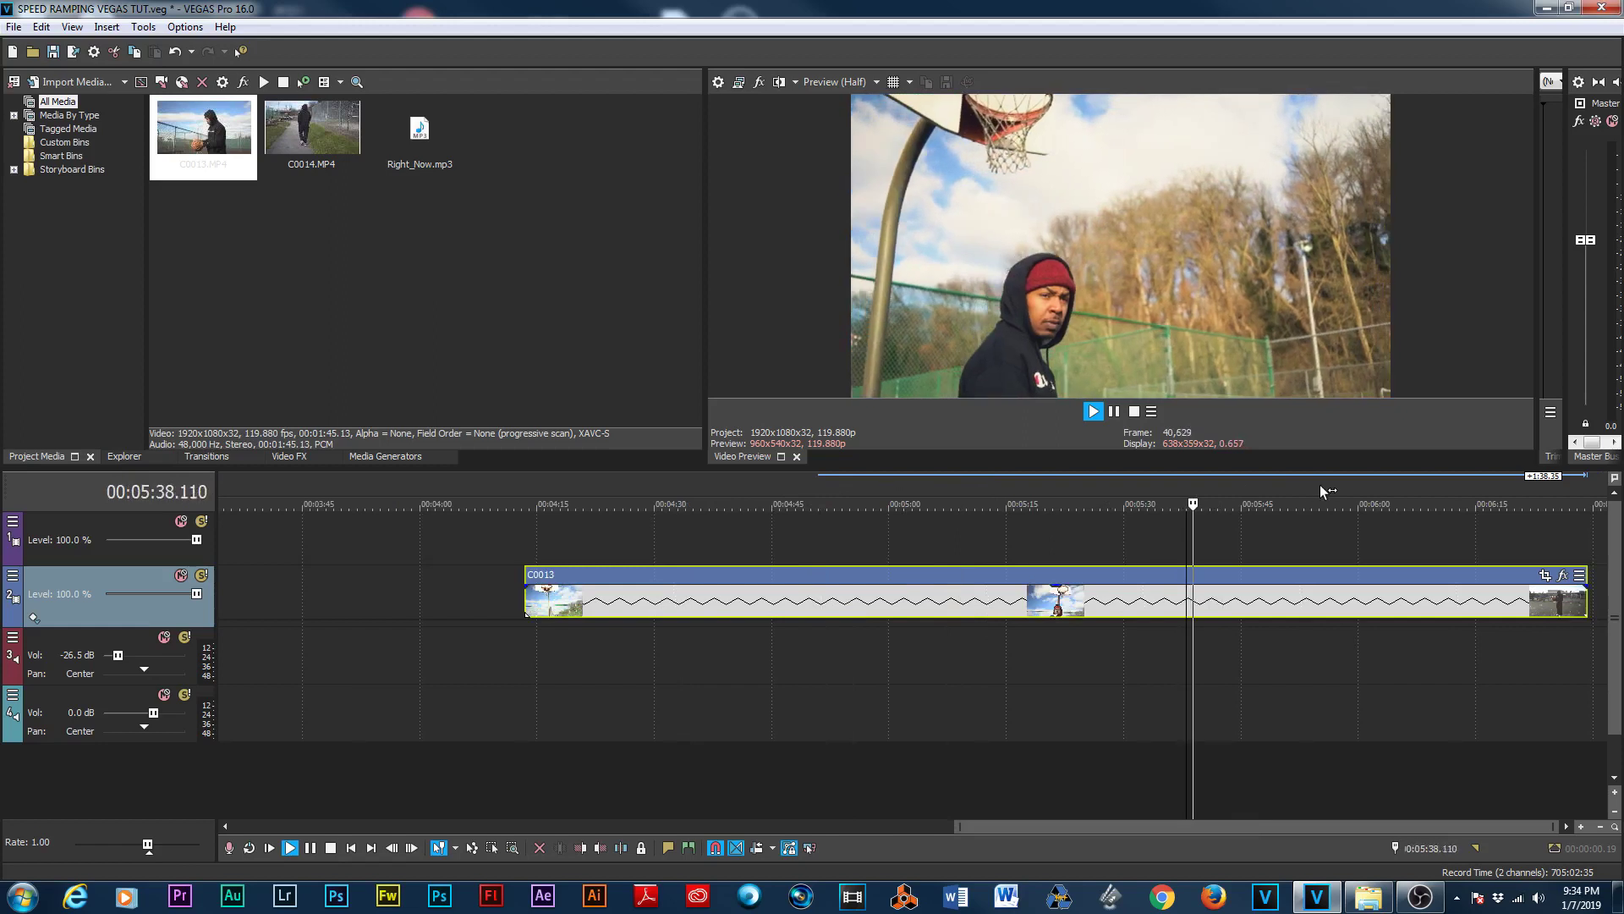
left_click(1319, 485)
left_click_drag(1329, 504, 1294, 511)
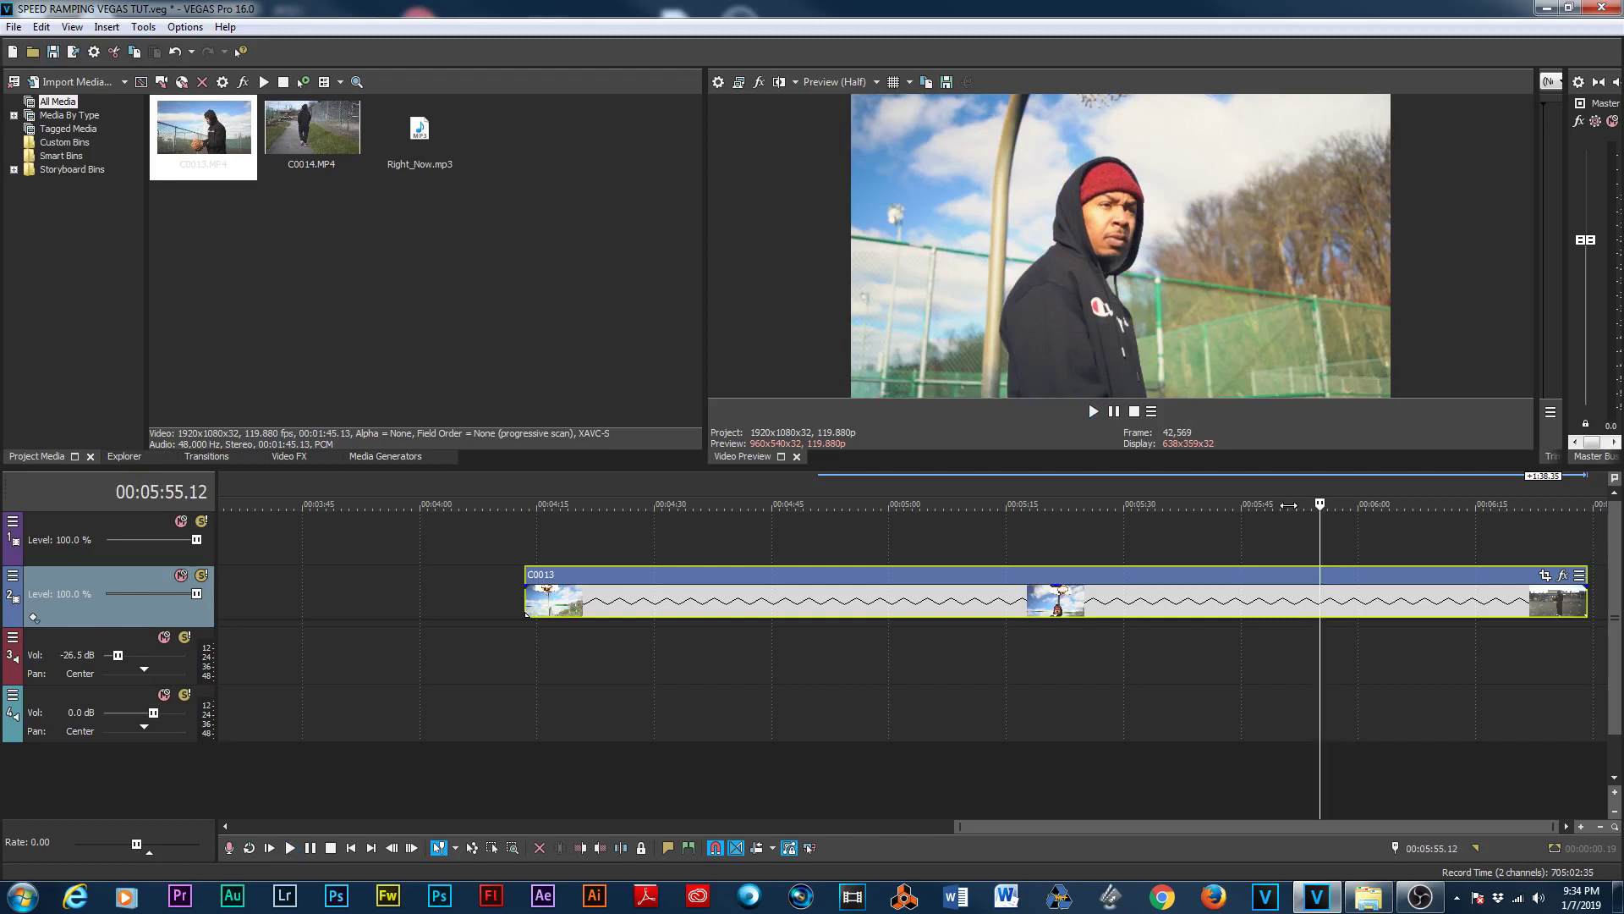
Step: Undo the stretch and set the C0013 event's playback rate to .250 in its Properties
key("ctrl+z")
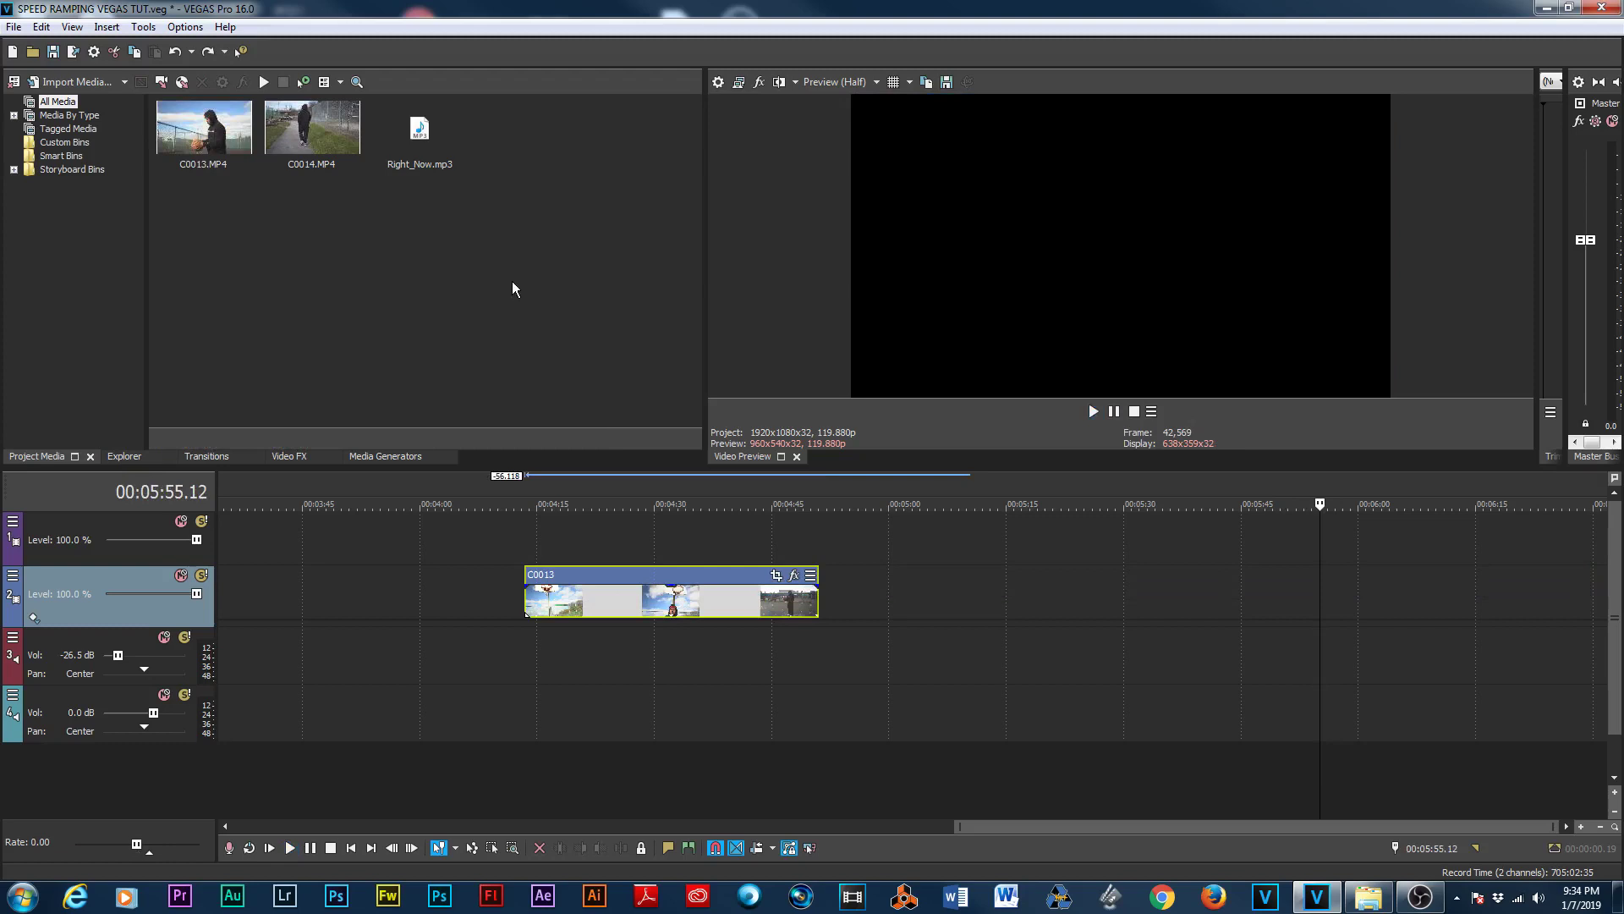
left_click(641, 592)
scroll(685, 590, "up", 2)
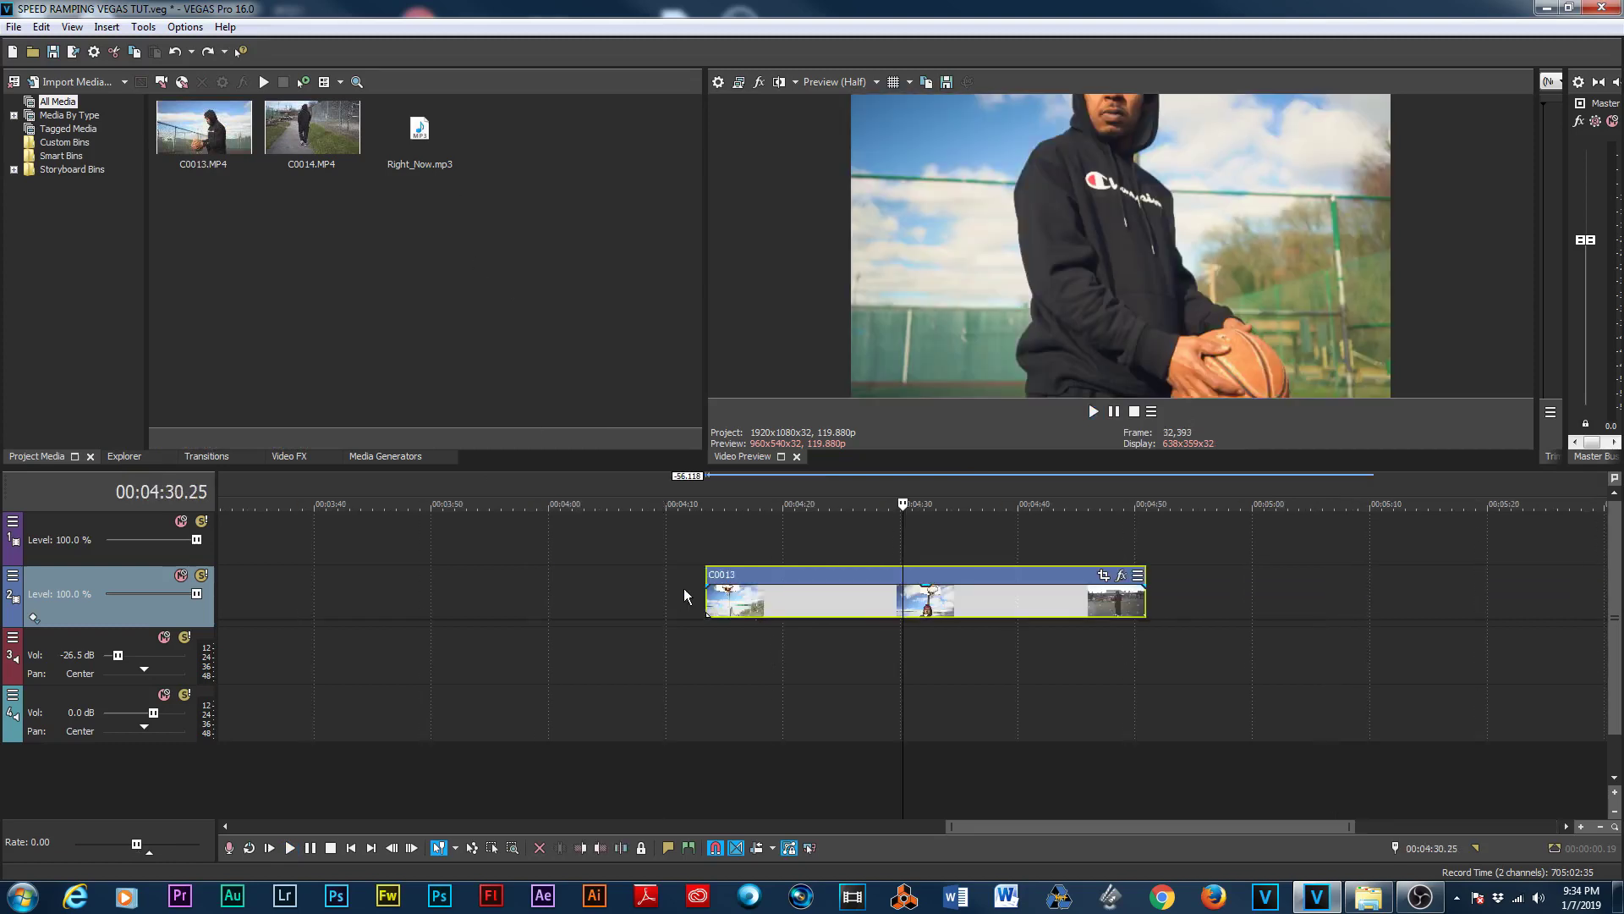
right_click(916, 604)
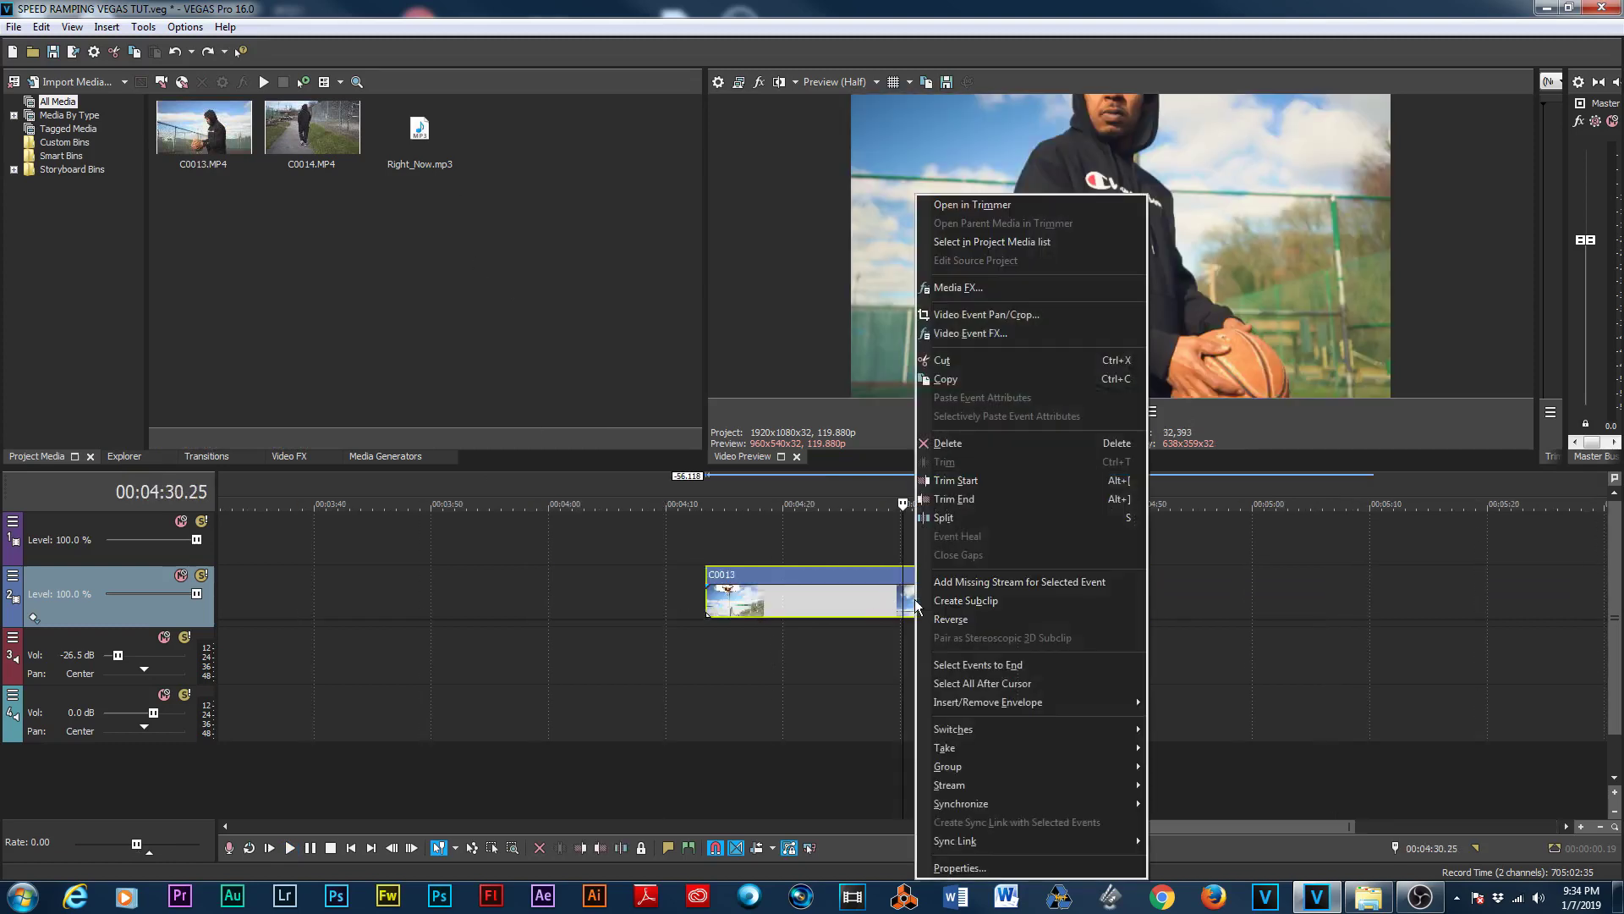
left_click(973, 866)
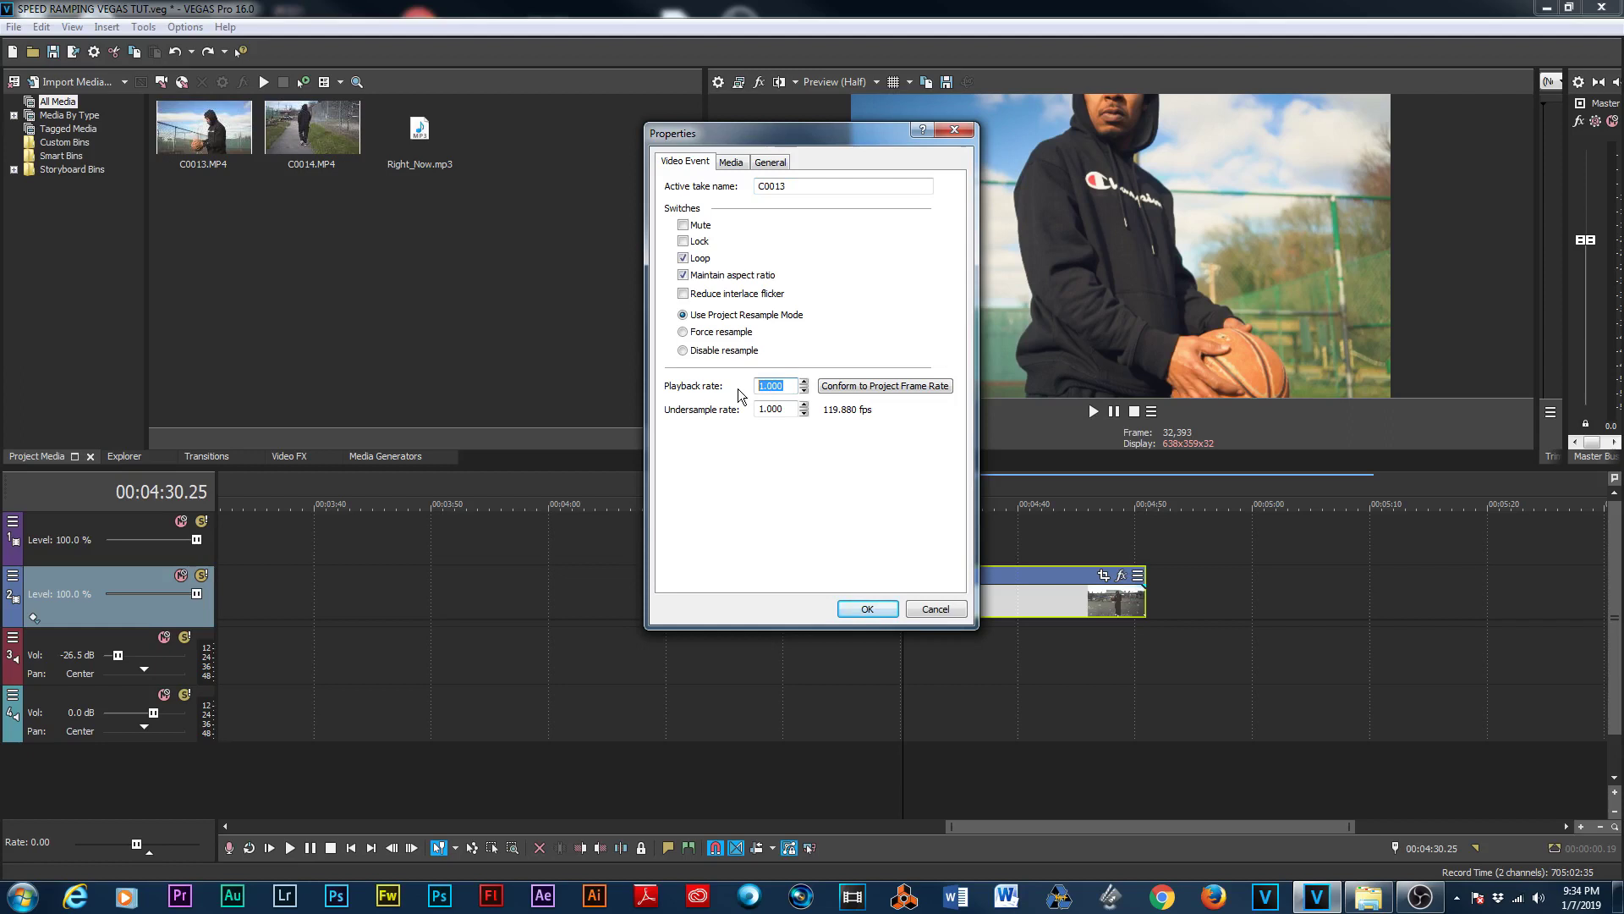
type(".250")
key("Return")
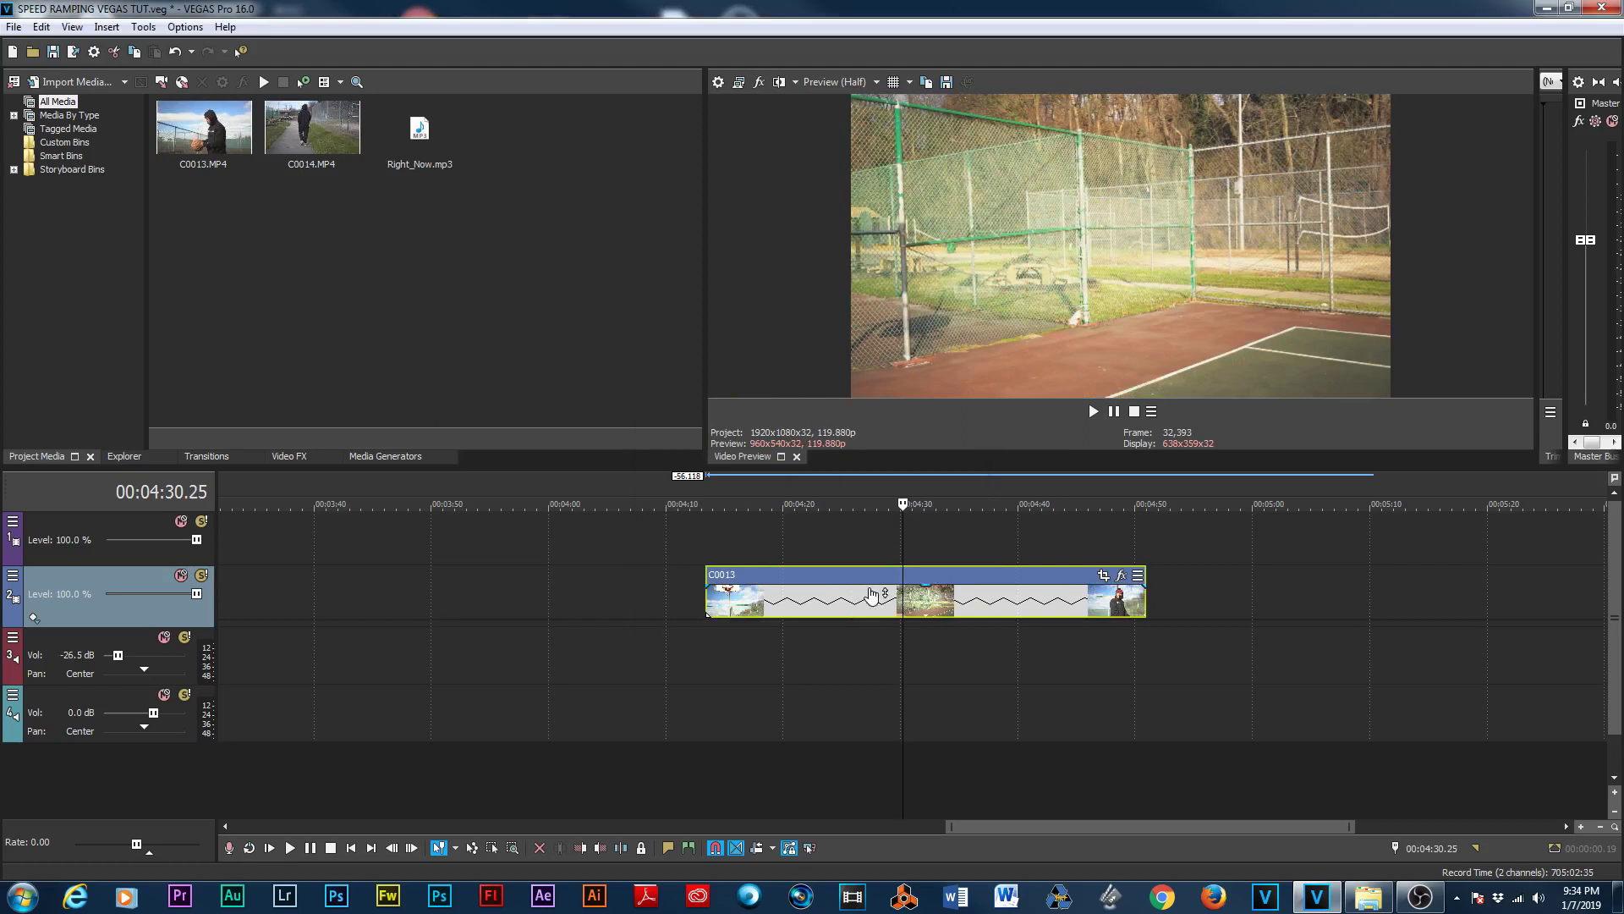
Step: Play the slowed clip from about 4:35 and extend its end to the right
left_click(968, 494)
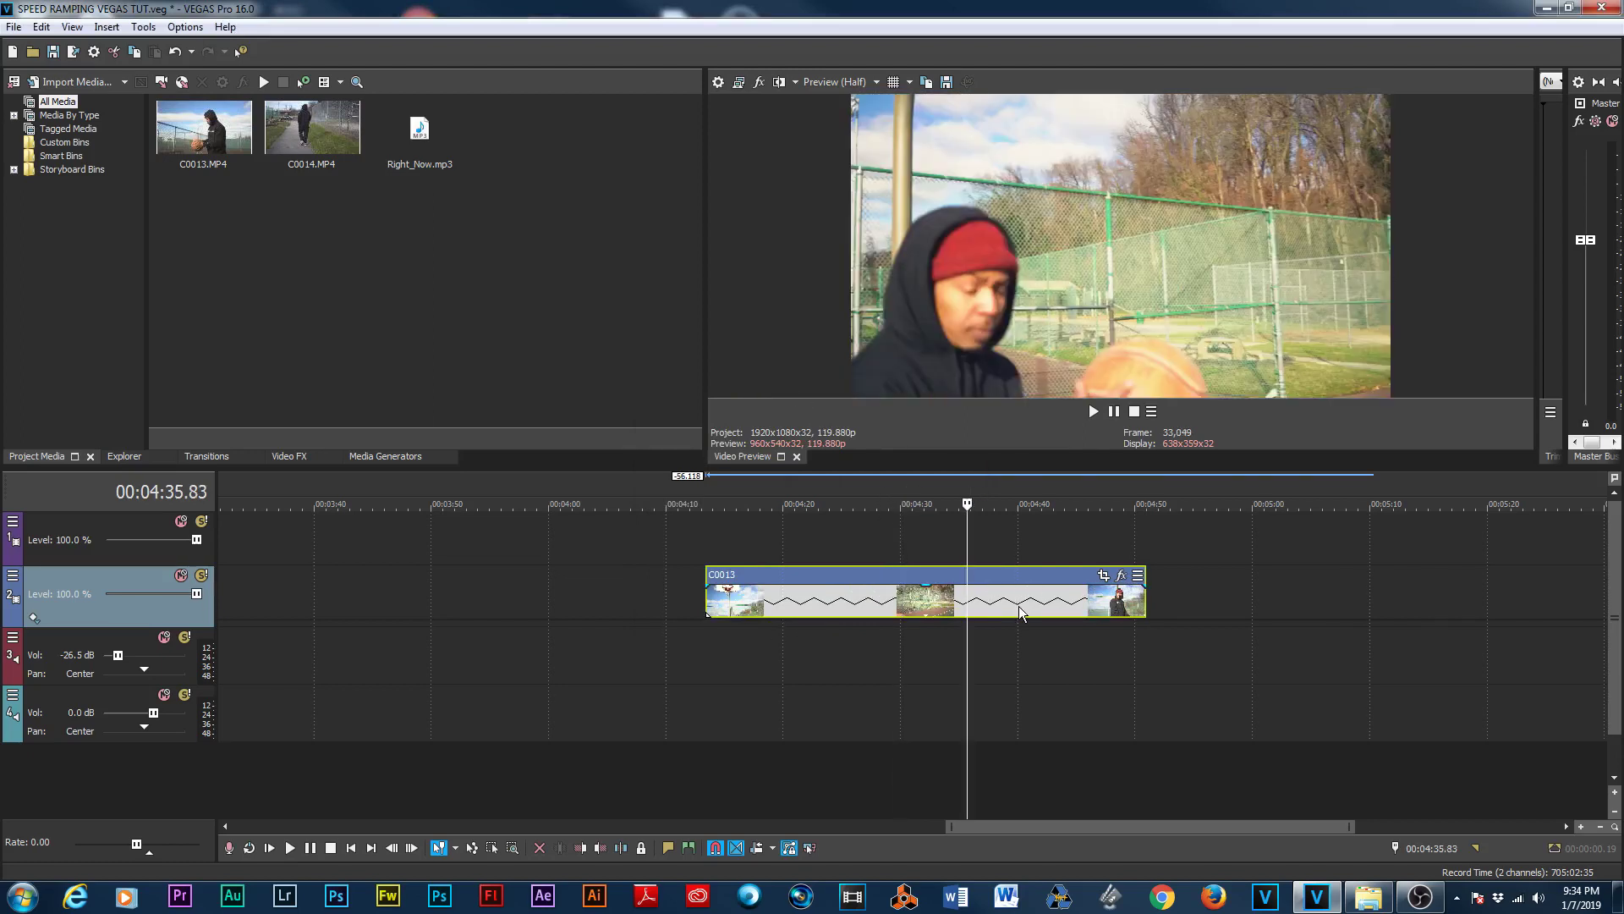
key("space")
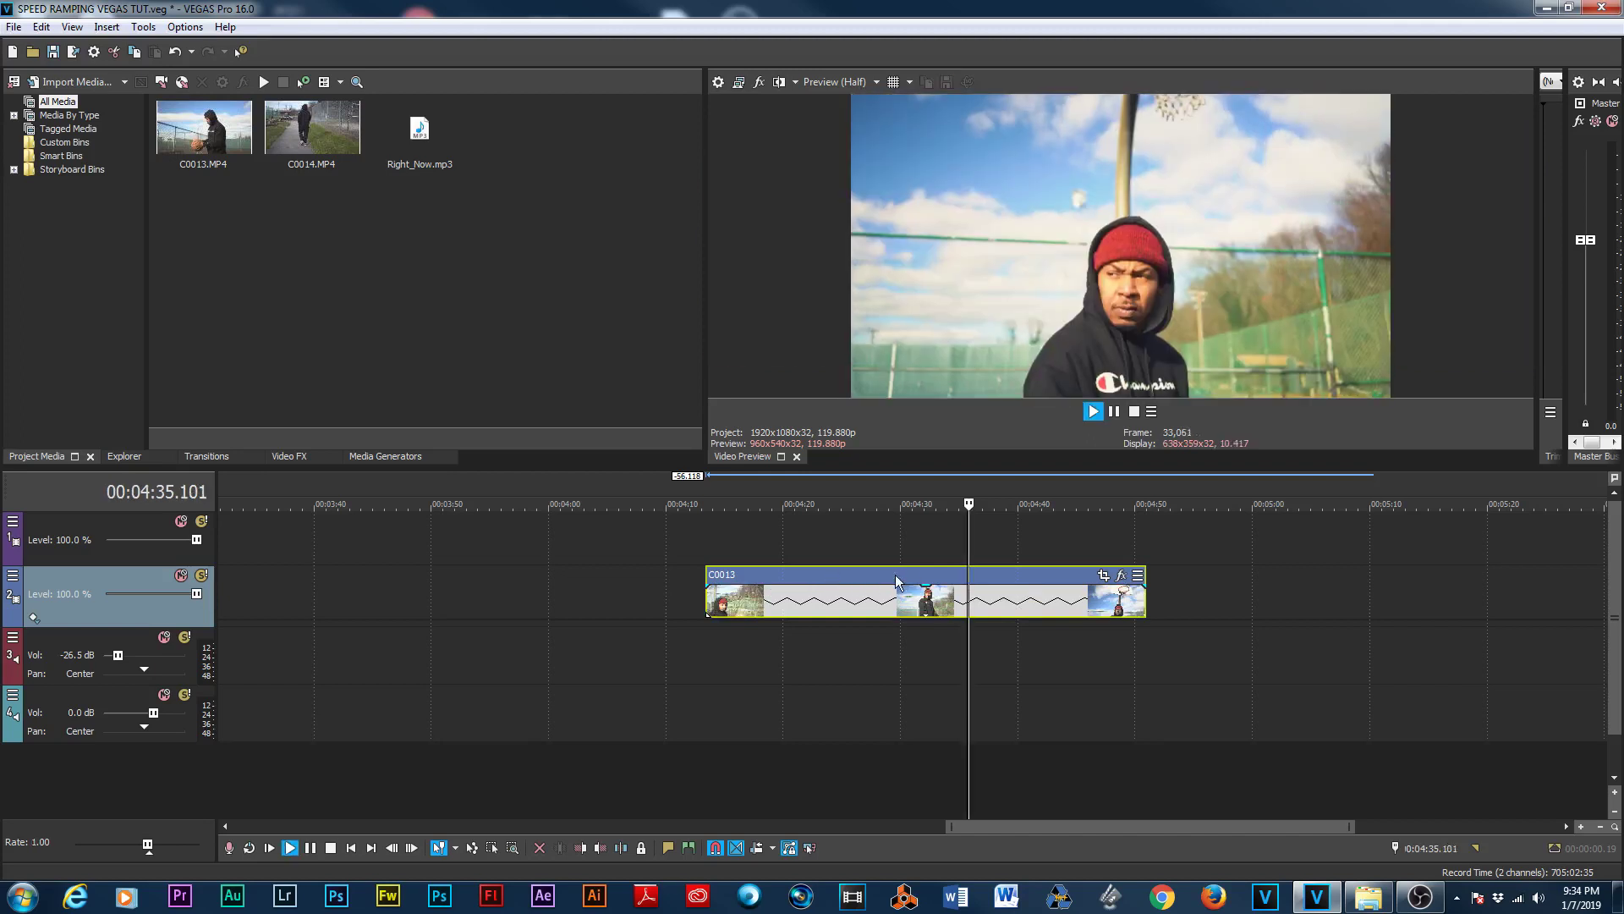
scroll(1015, 597, "down", 2)
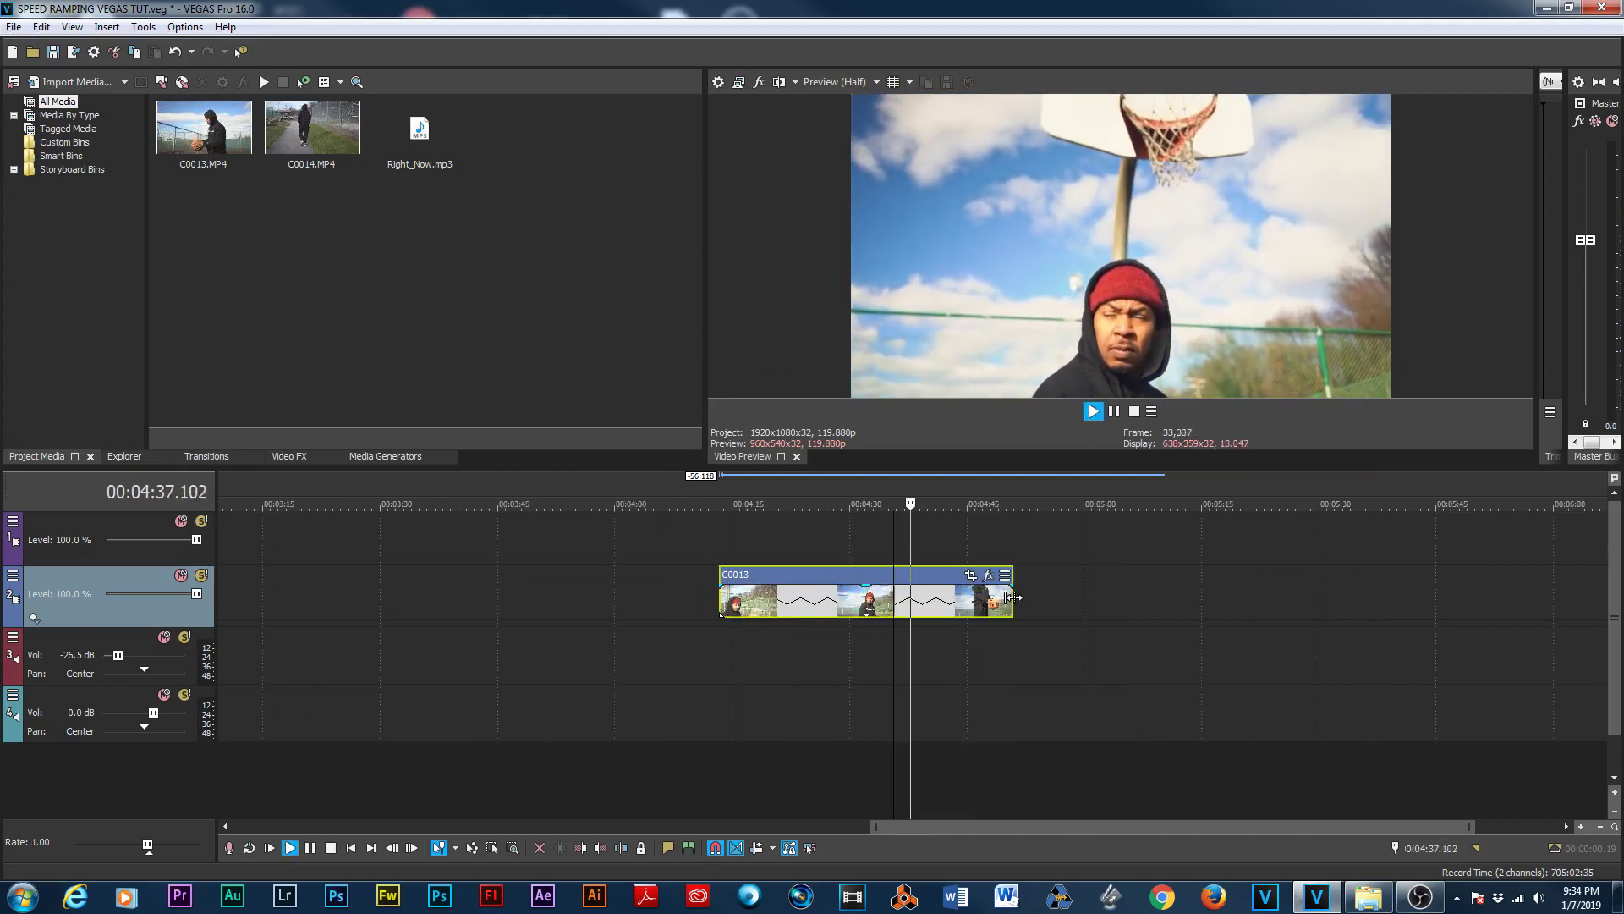
left_click_drag(1012, 597, 1239, 598)
left_click(1039, 499)
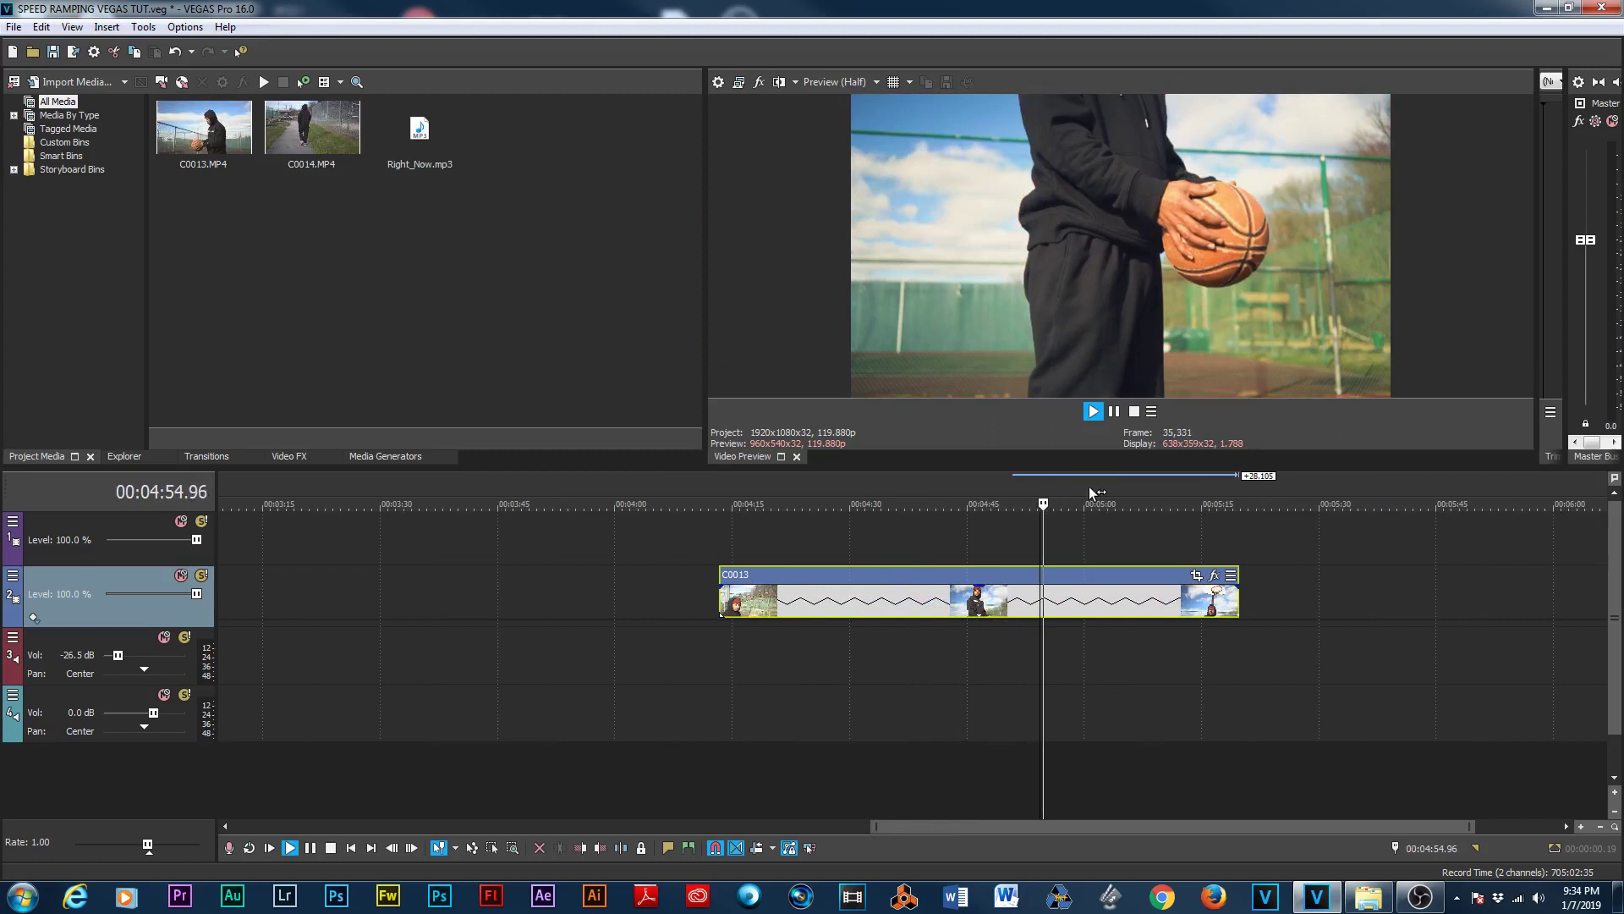
left_click(1108, 488)
Step: Extend the clip's end even further, checking playback around 5:11 to 5:20
scroll(1073, 514, "down", 3)
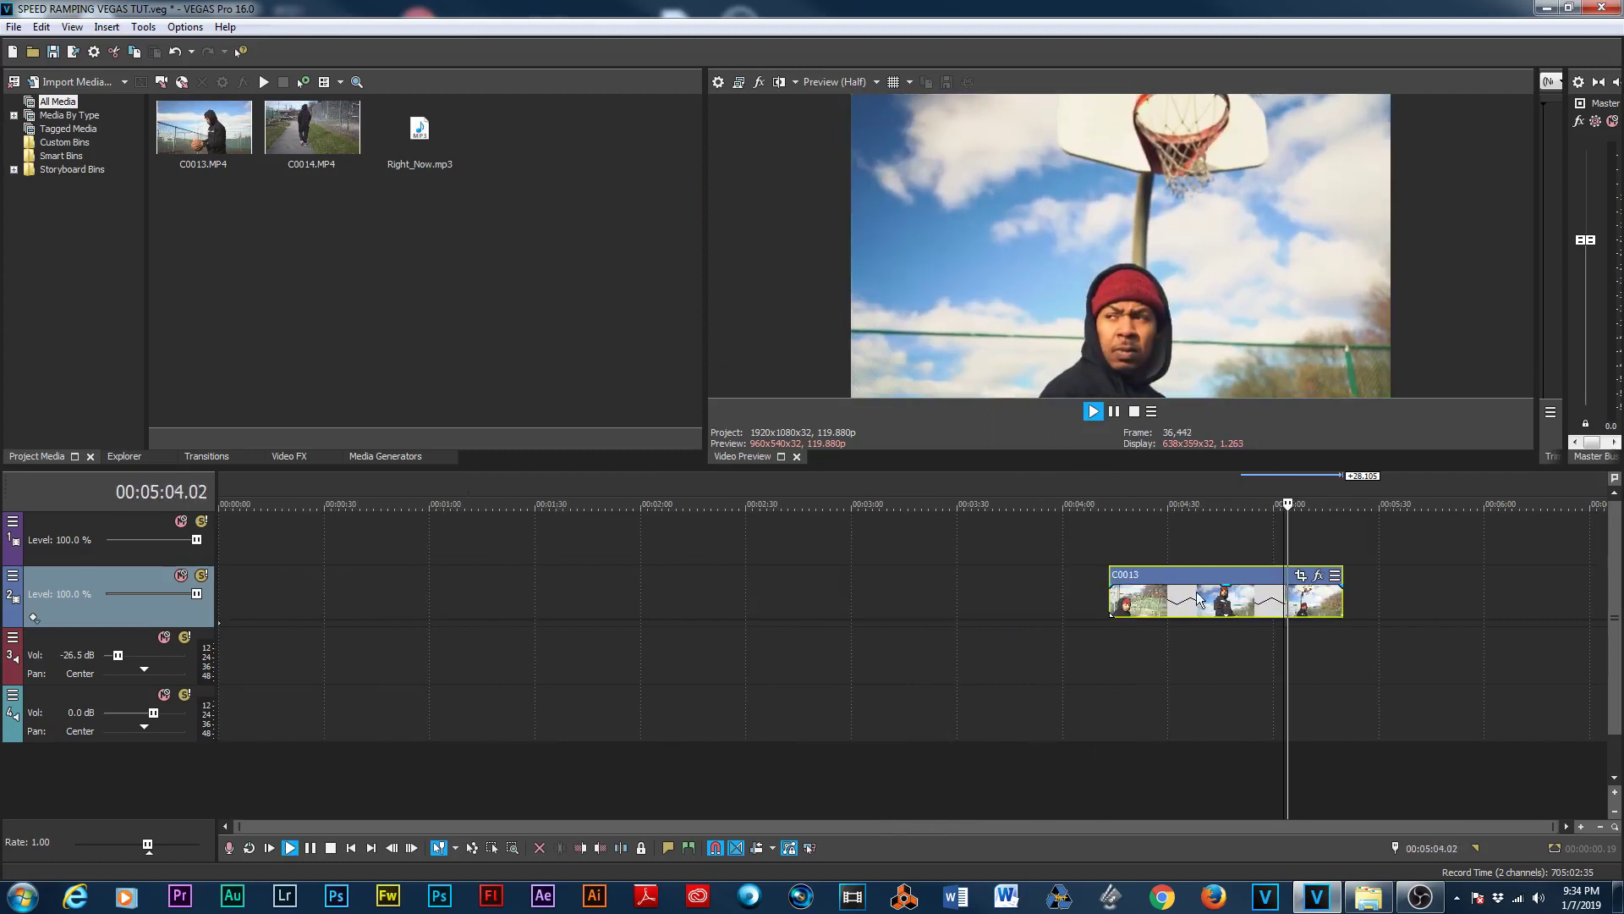
scroll(1198, 598, "up", 3)
left_click(978, 482)
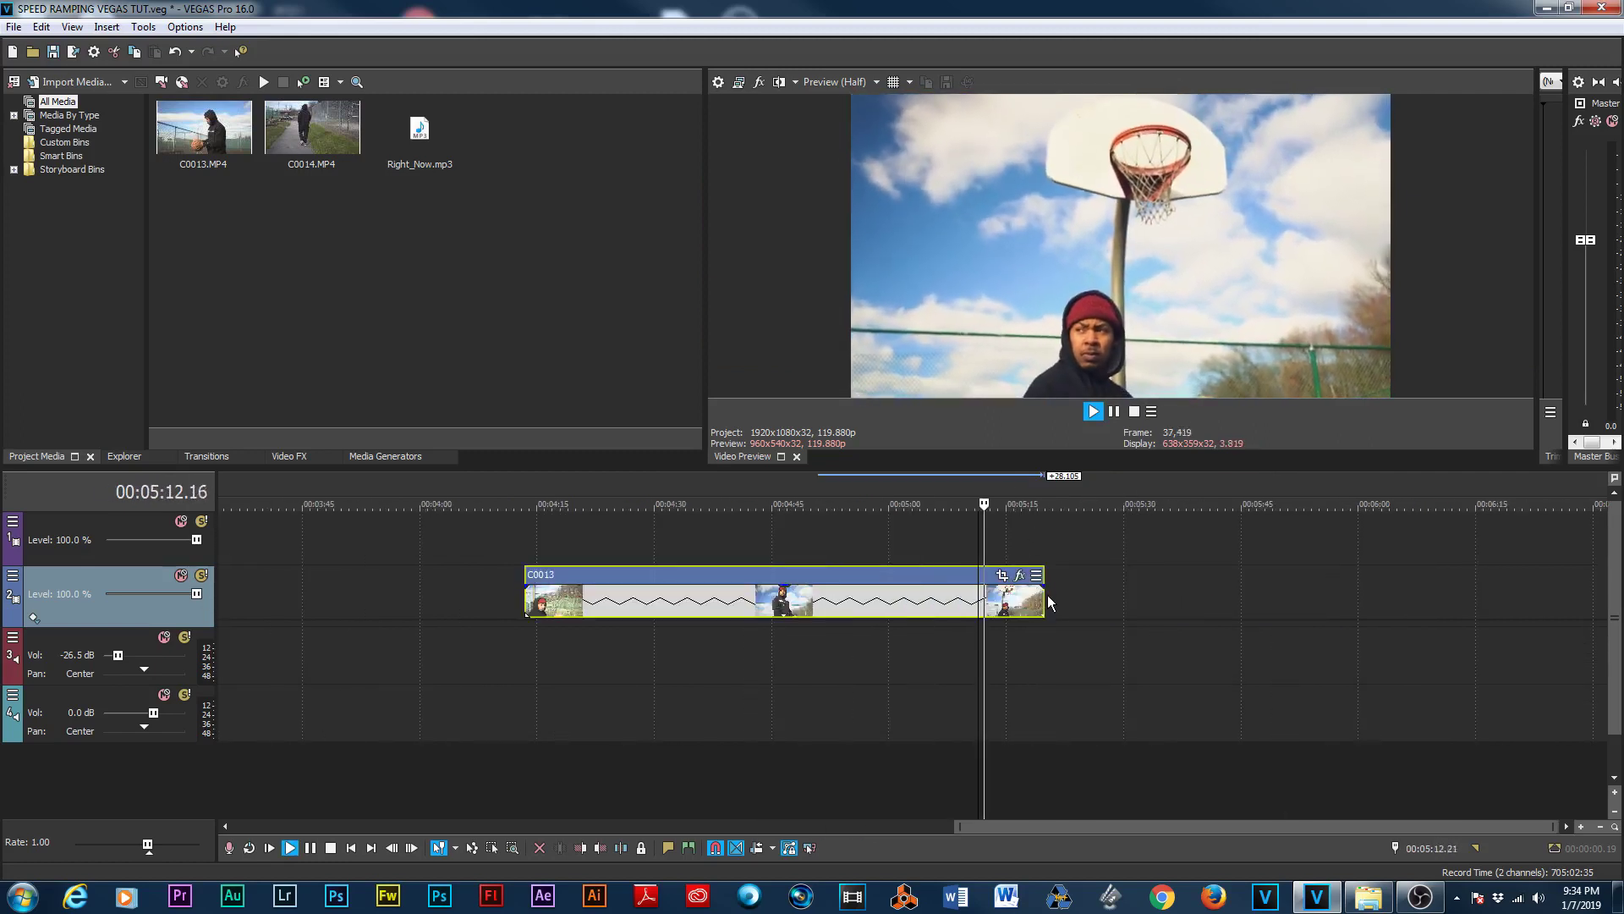
left_click_drag(1047, 602, 1194, 602)
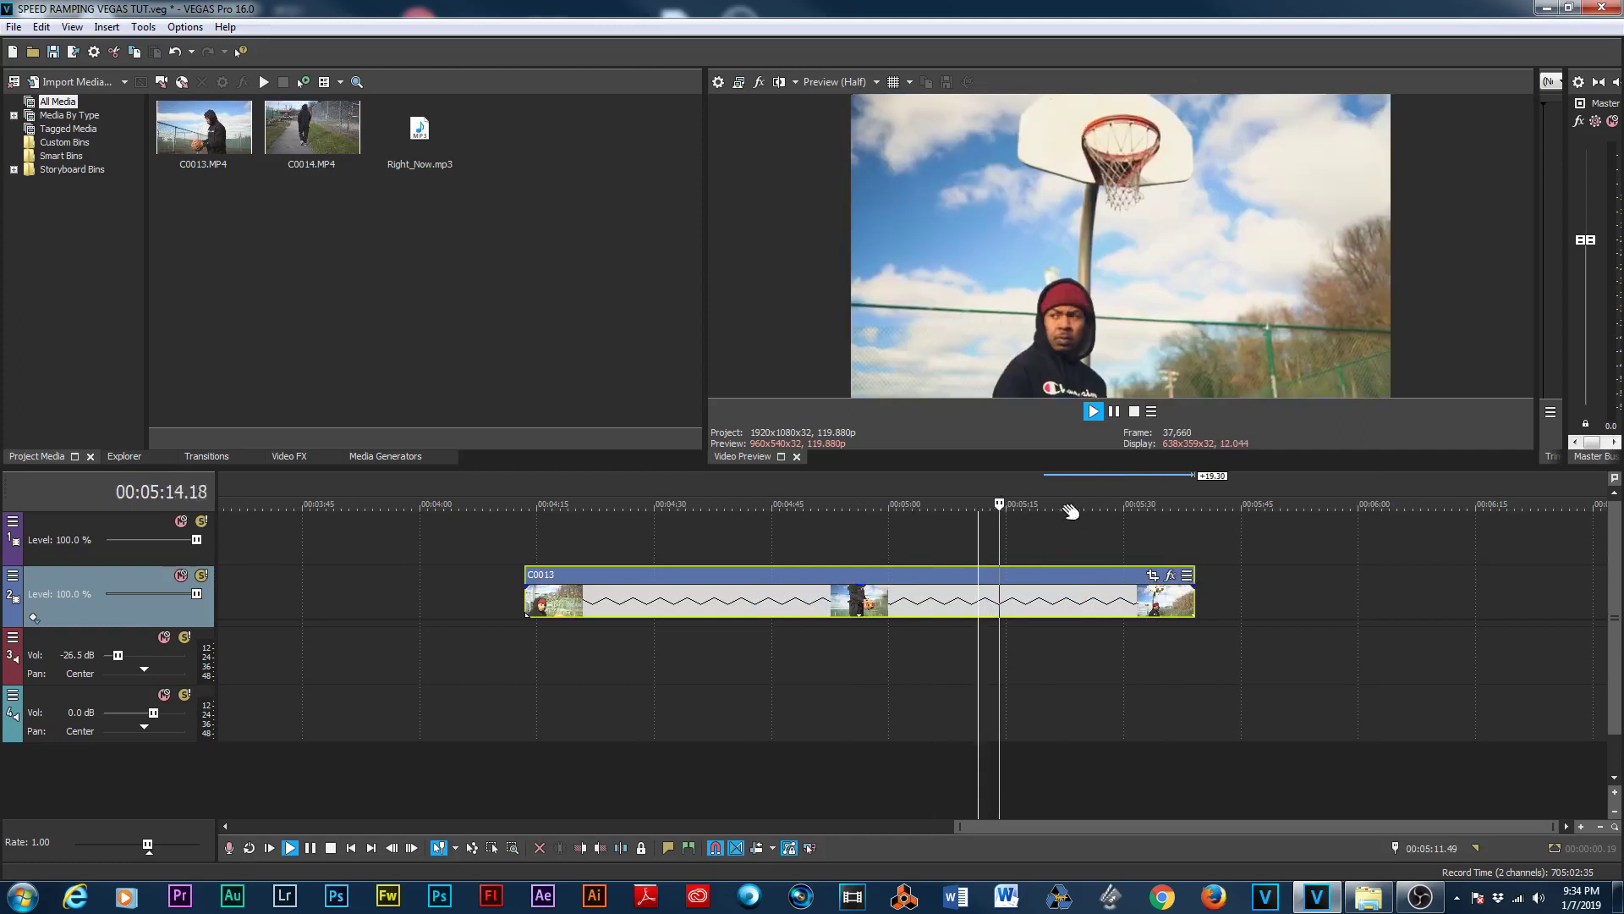
left_click(1047, 500)
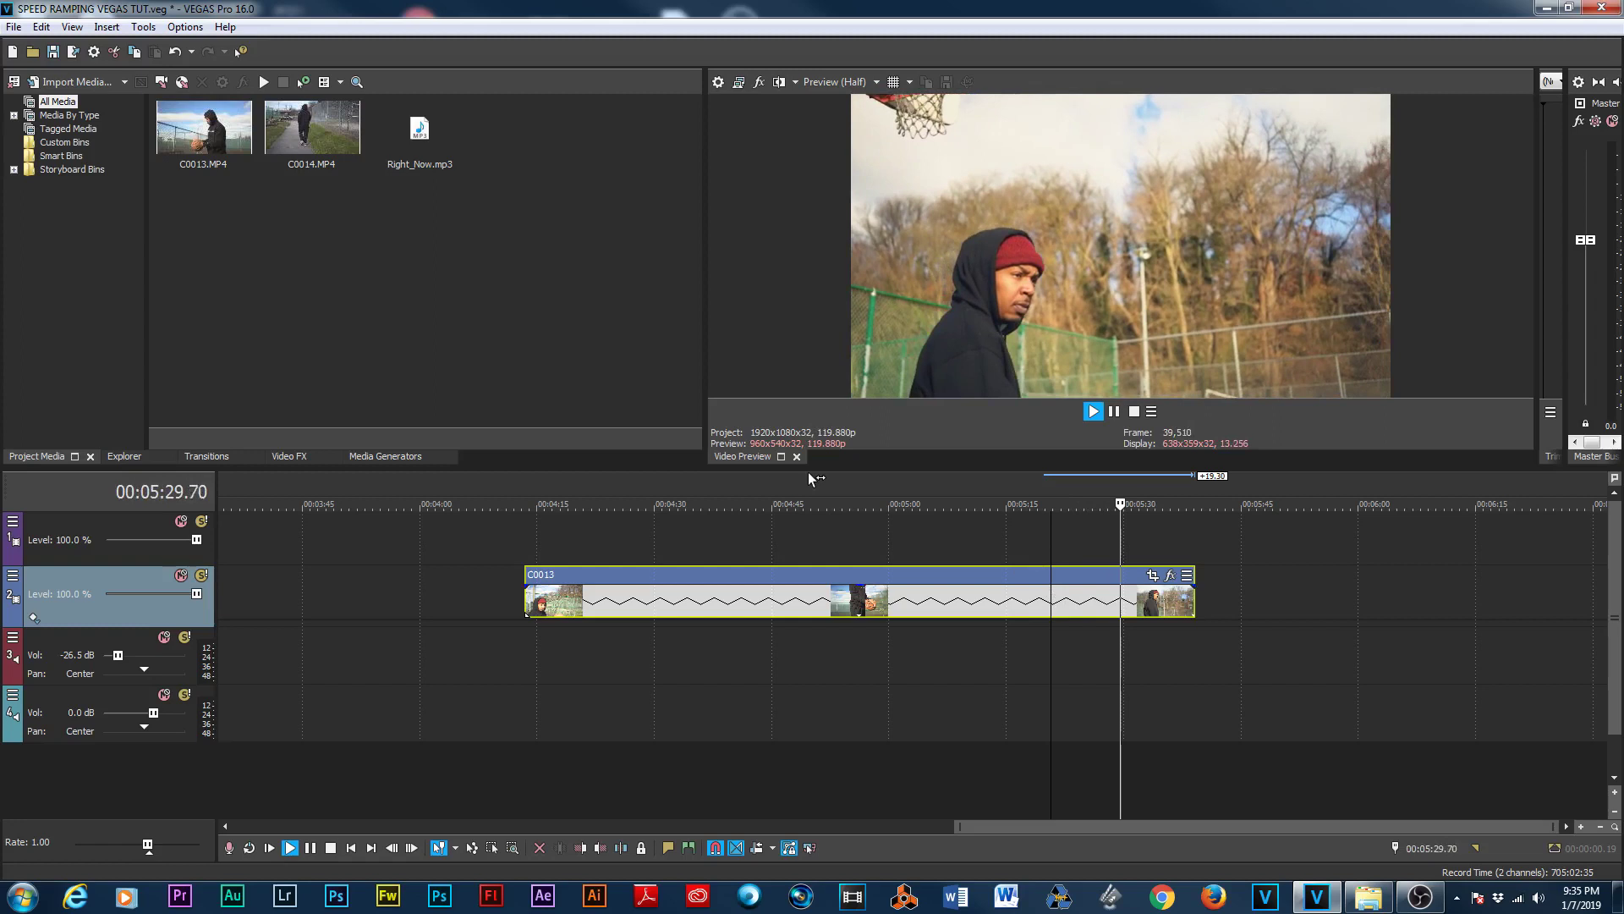
Step: Trim the clip's start later and add Right_Now.mp3 to the audio track below
left_click_drag(526, 600, 808, 601)
key("space")
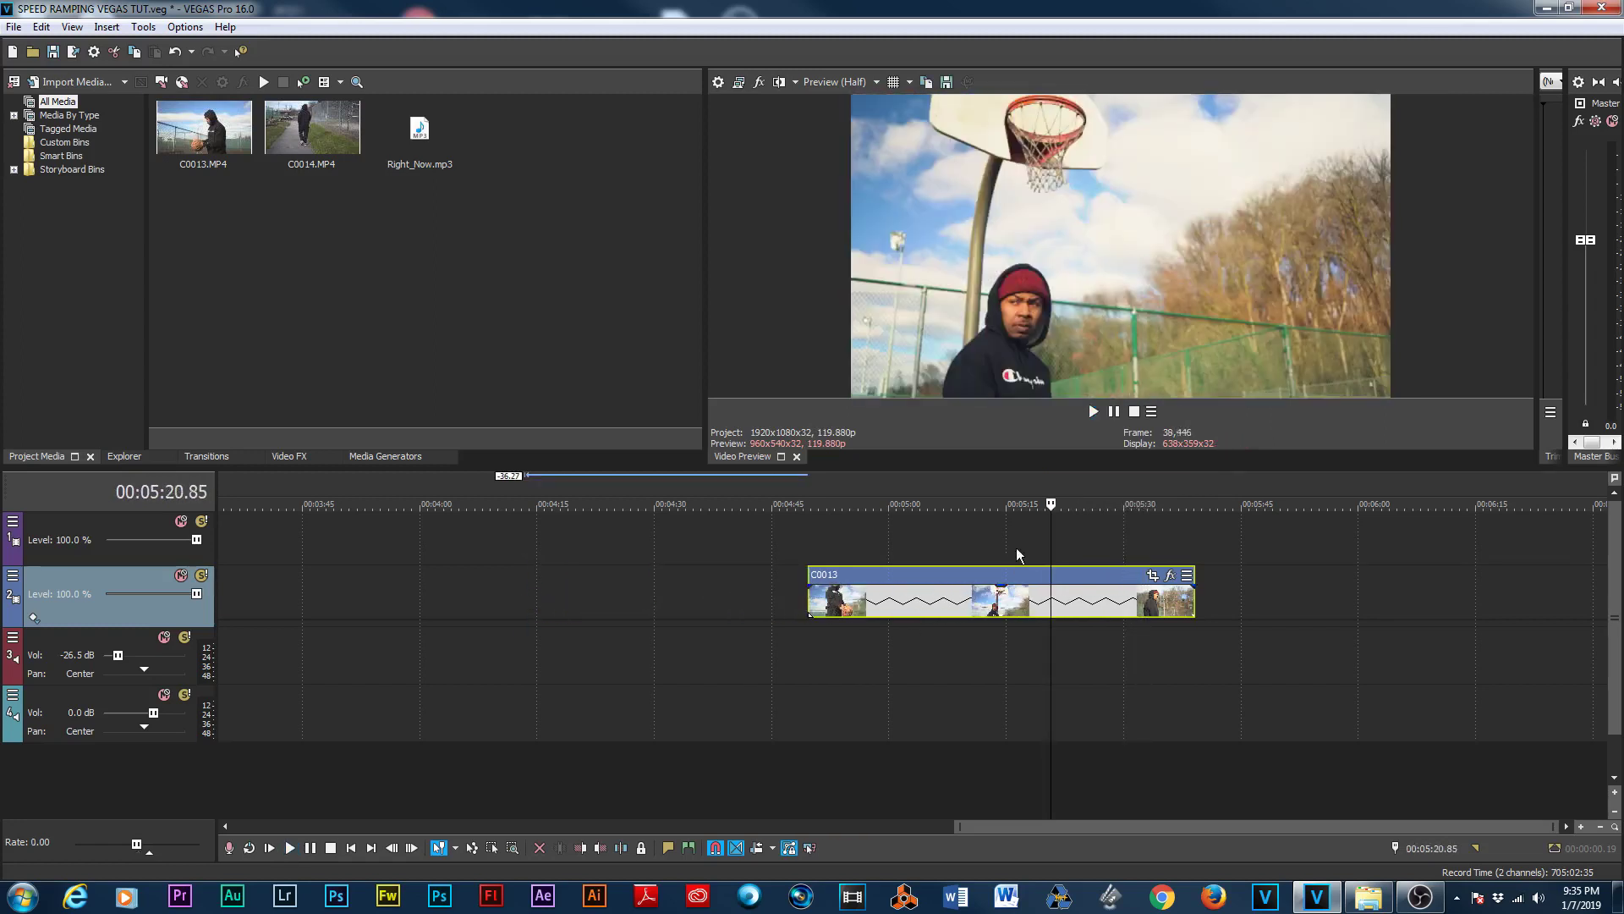
left_click_drag(408, 139, 970, 611)
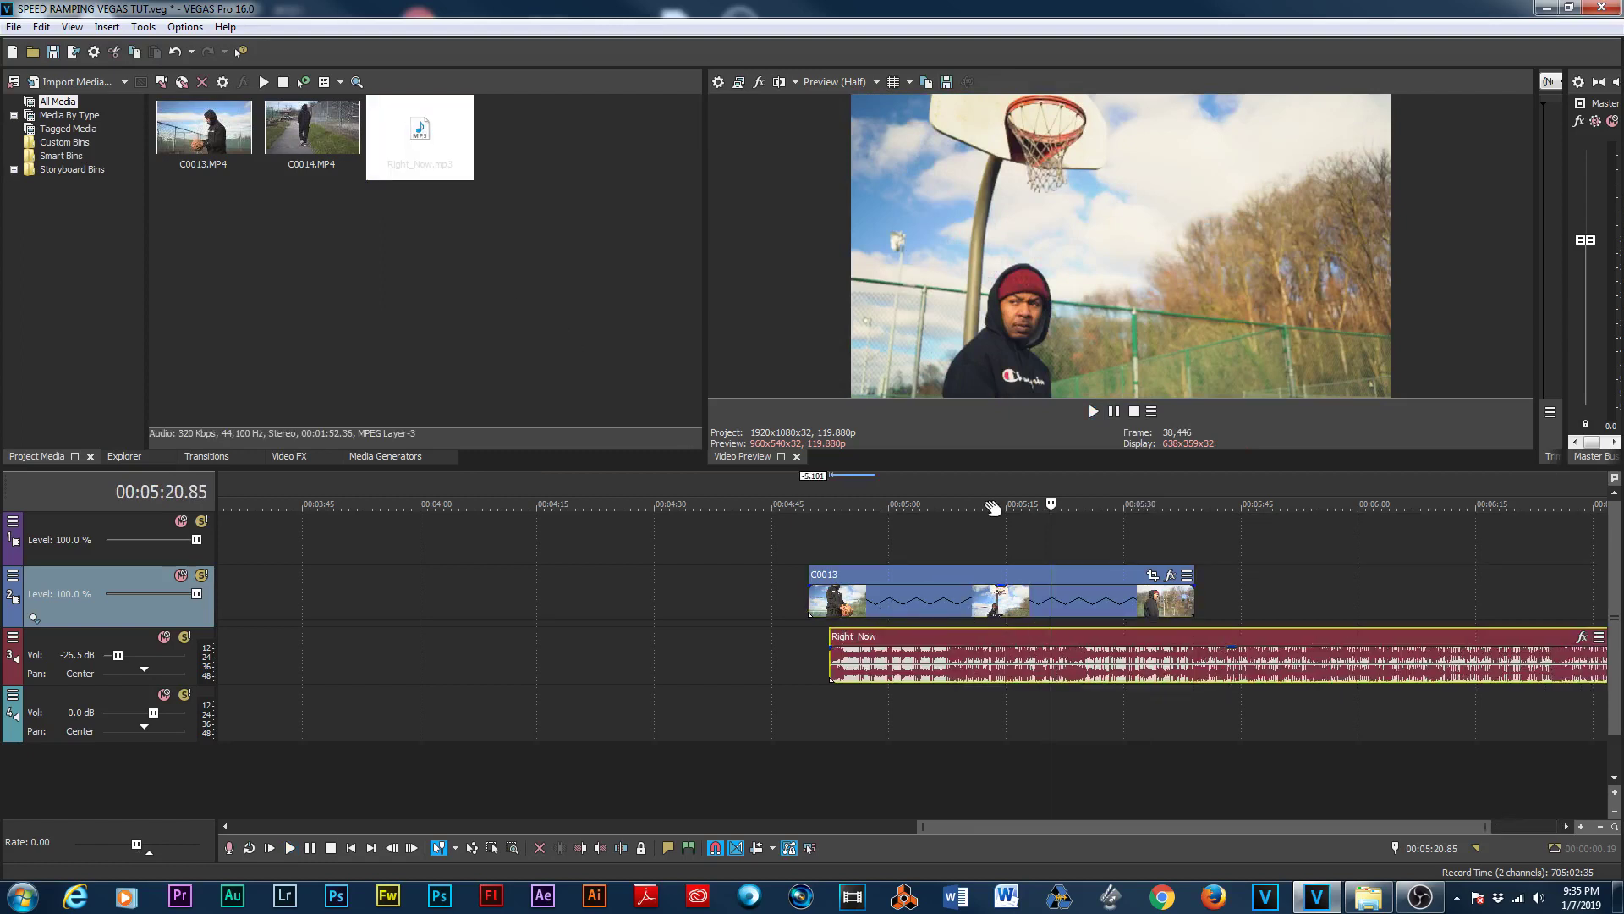
Step: Play the project, jumping between about 5:02 and 5:20 to listen for the beat
left_click(960, 481)
key("space")
scroll(972, 555, "up", 3)
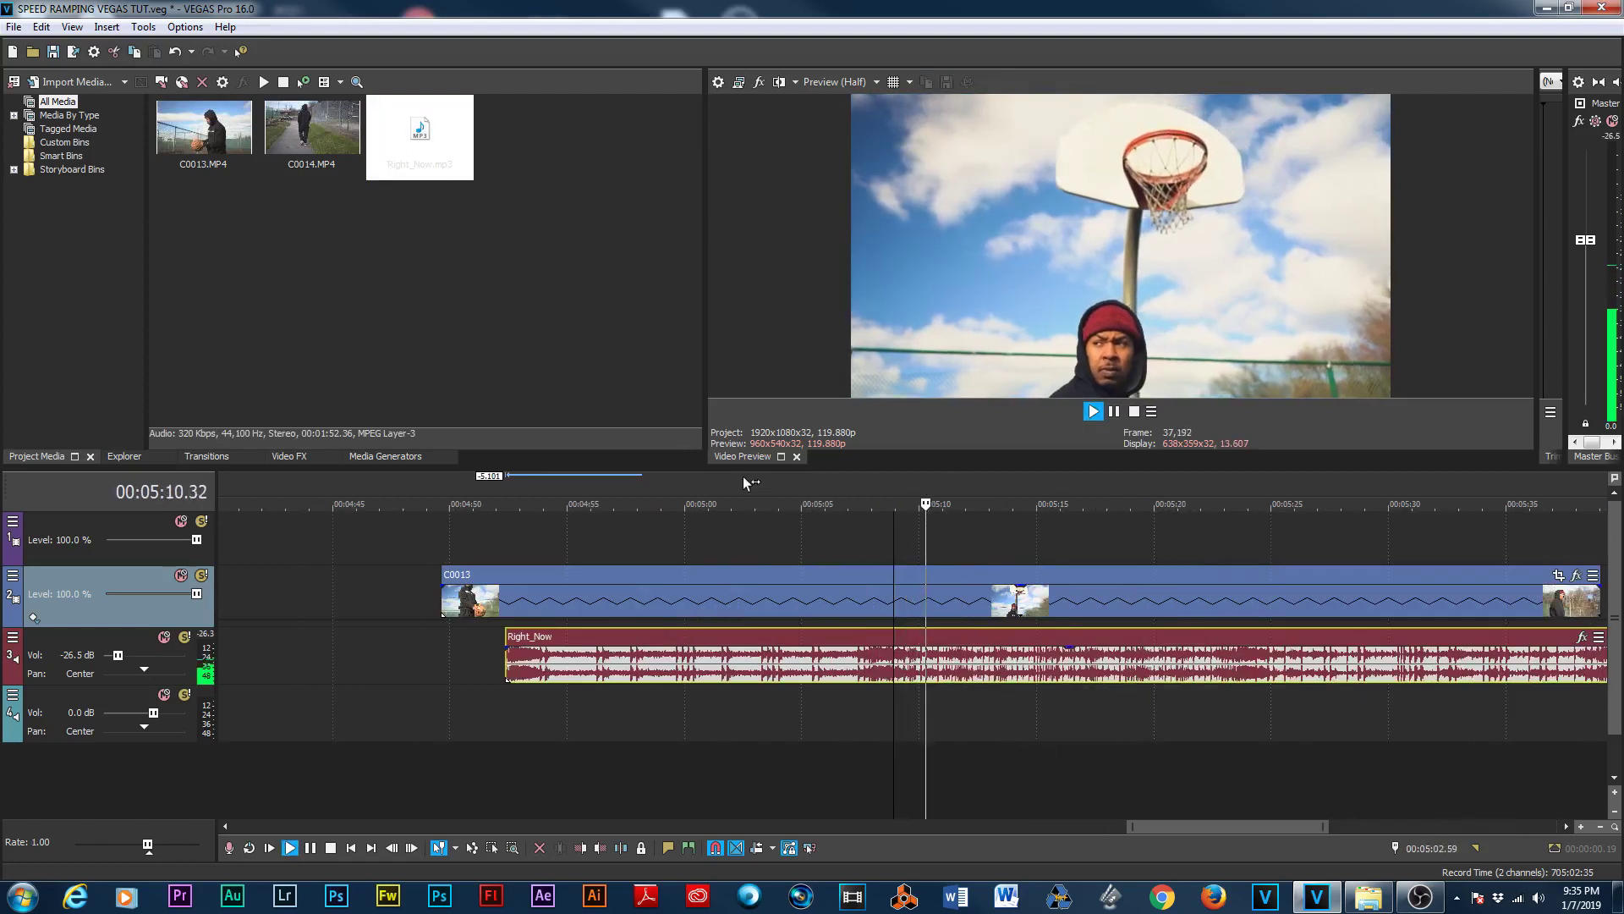
left_click(743, 505)
scroll(1157, 491, "down", 1)
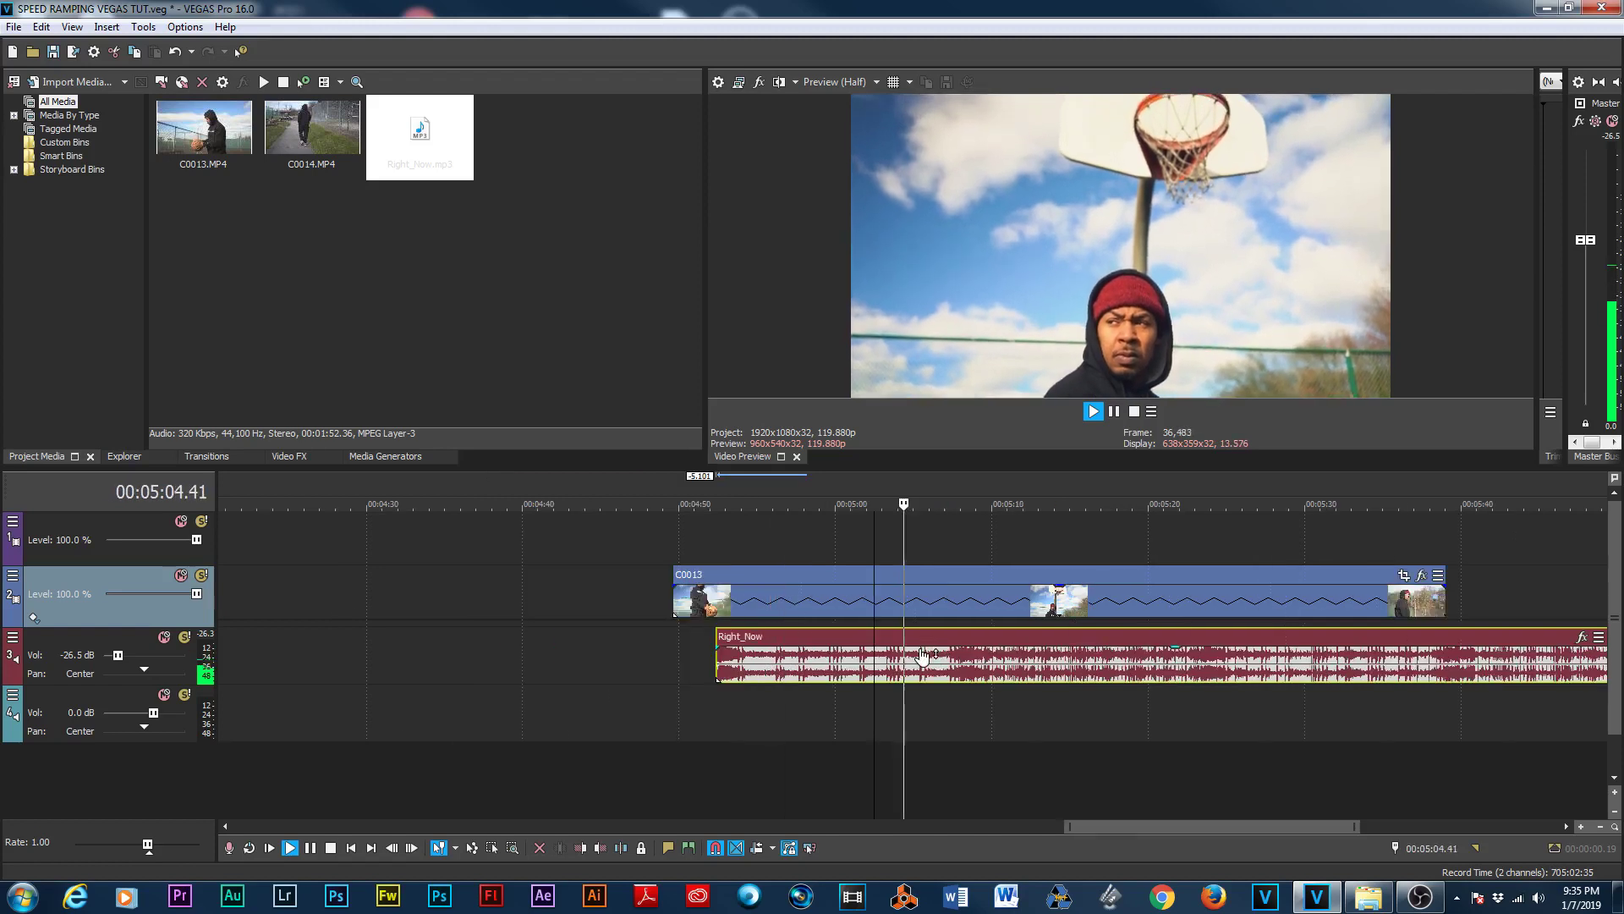
left_click(1150, 487)
scroll(1117, 549, "up", 4)
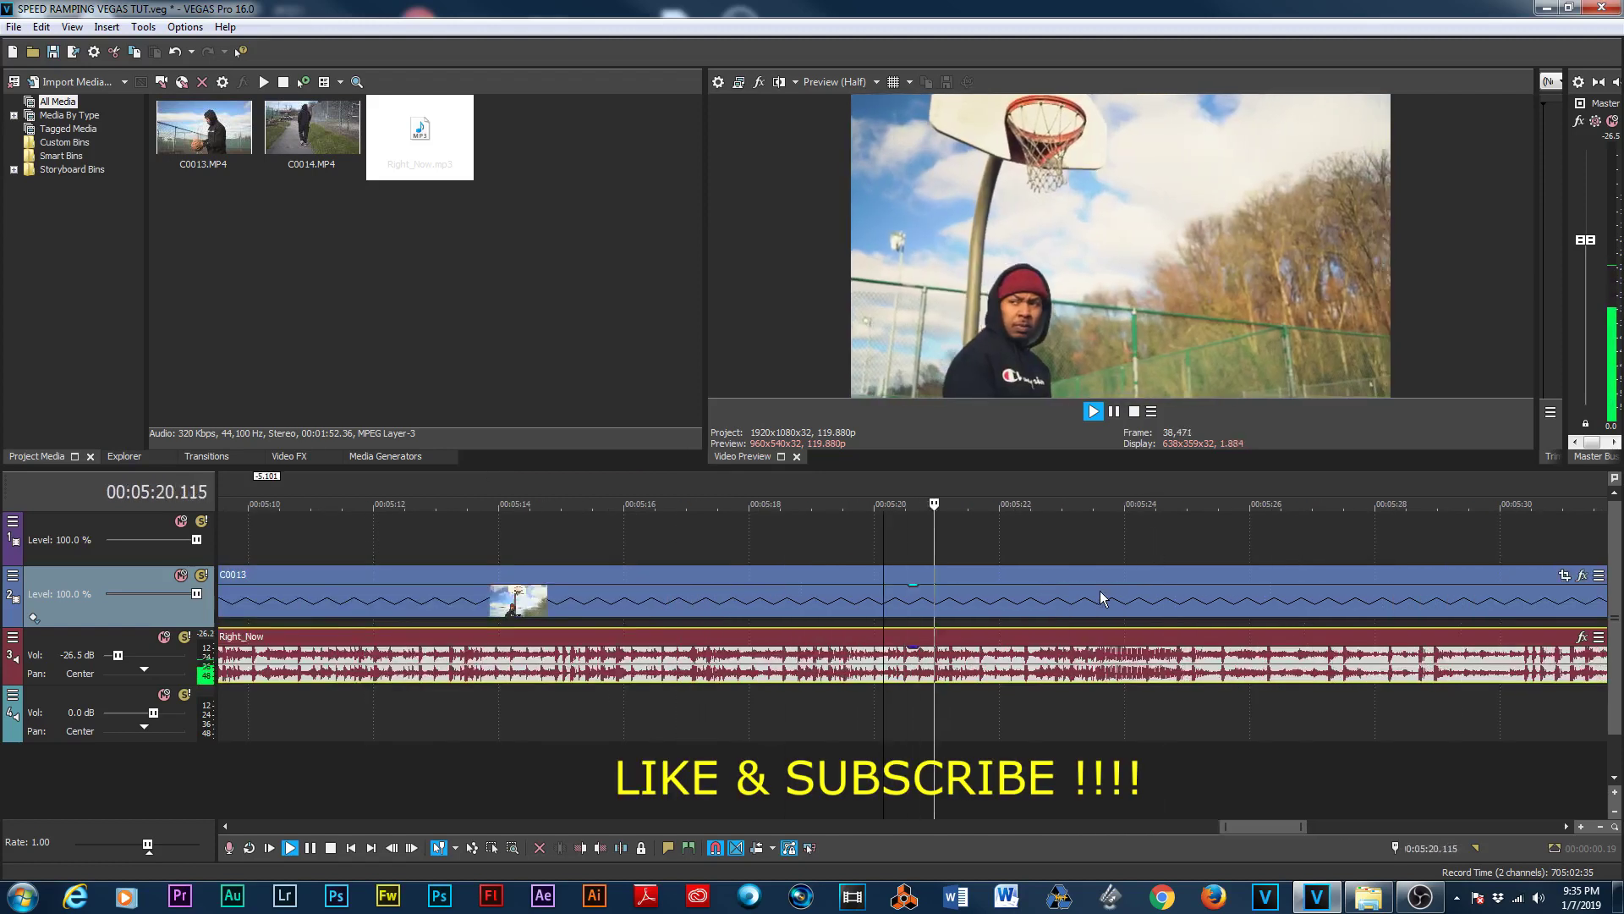
scroll(866, 548, "up", 3)
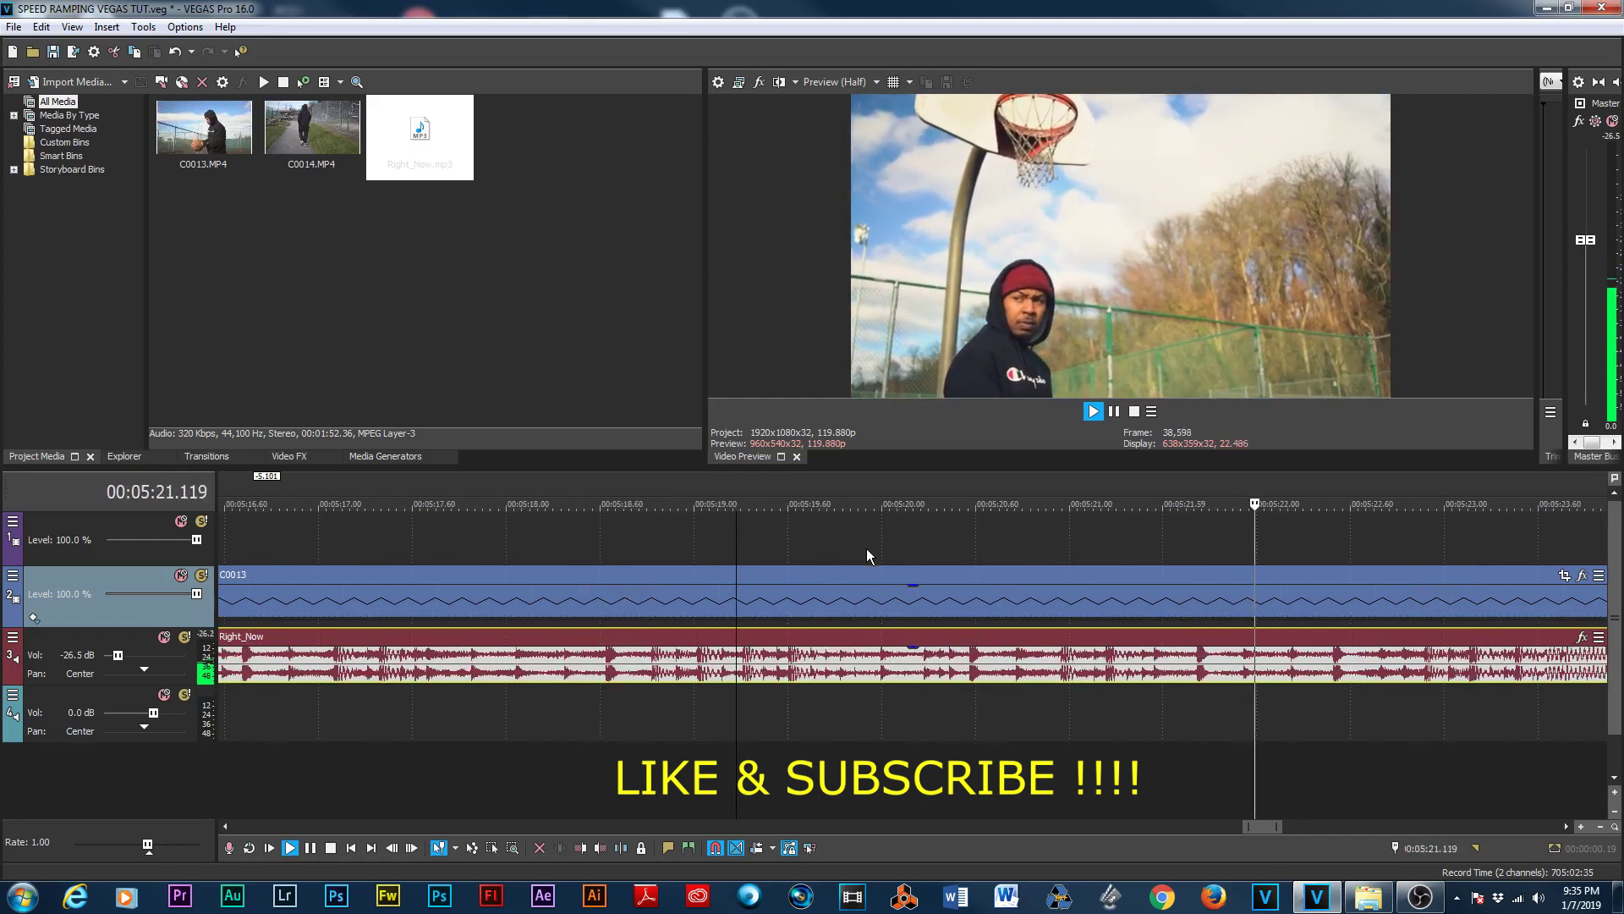
key("space")
Step: Place the cursor on the beat at 5:21.110 and zoom in around it
left_click(1244, 658)
scroll(1032, 672, "up", 3)
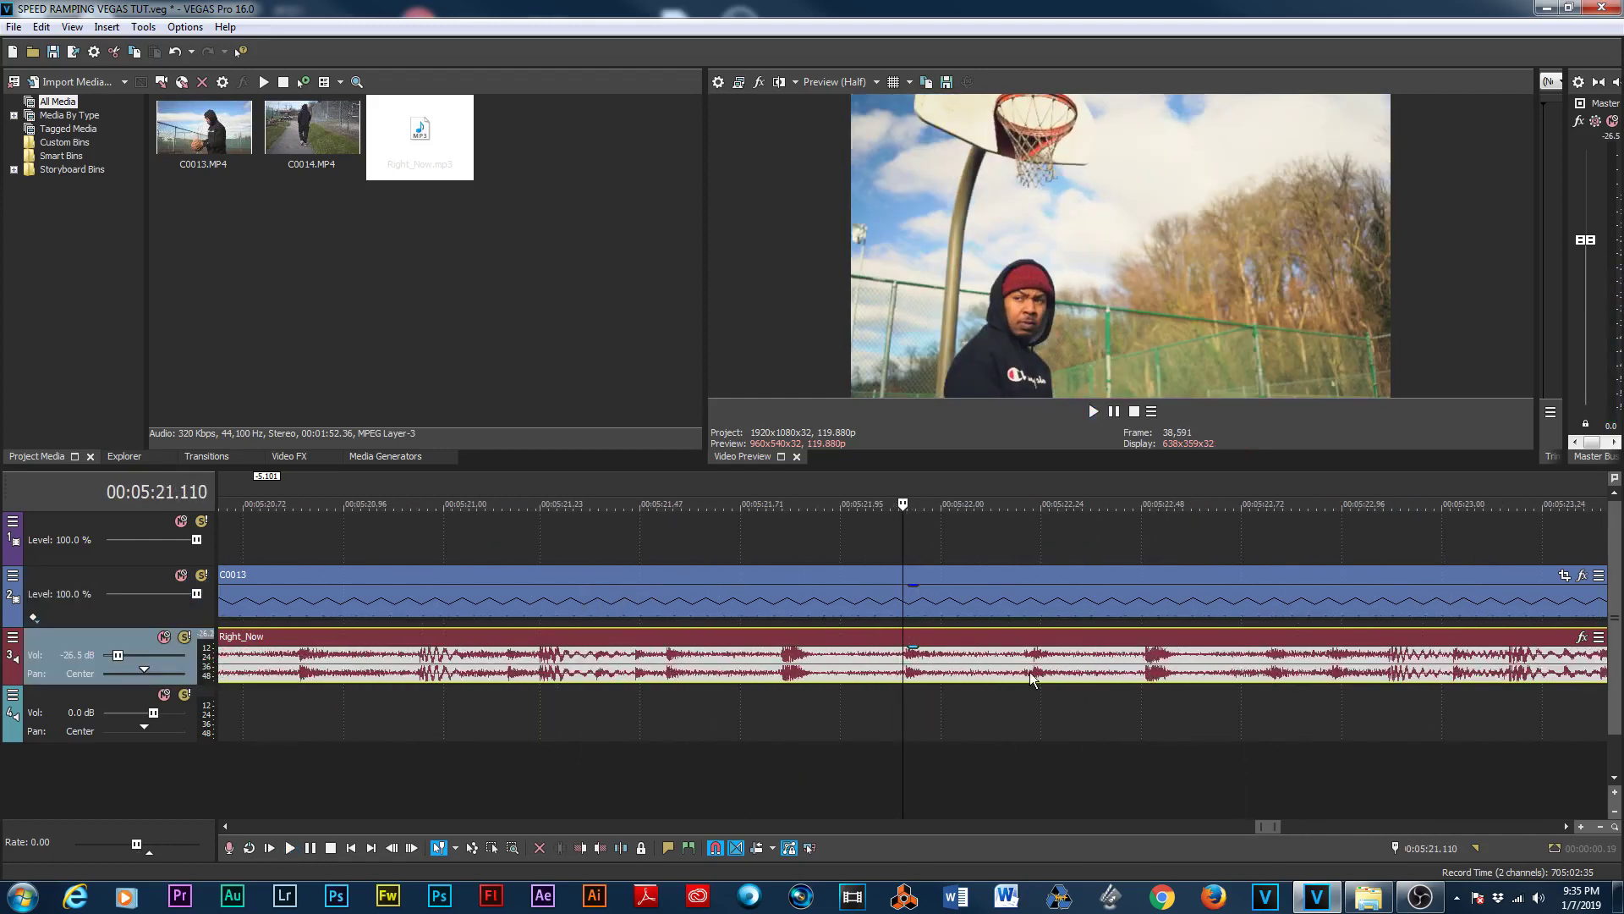
scroll(929, 664, "up", 3)
scroll(921, 664, "down", 6)
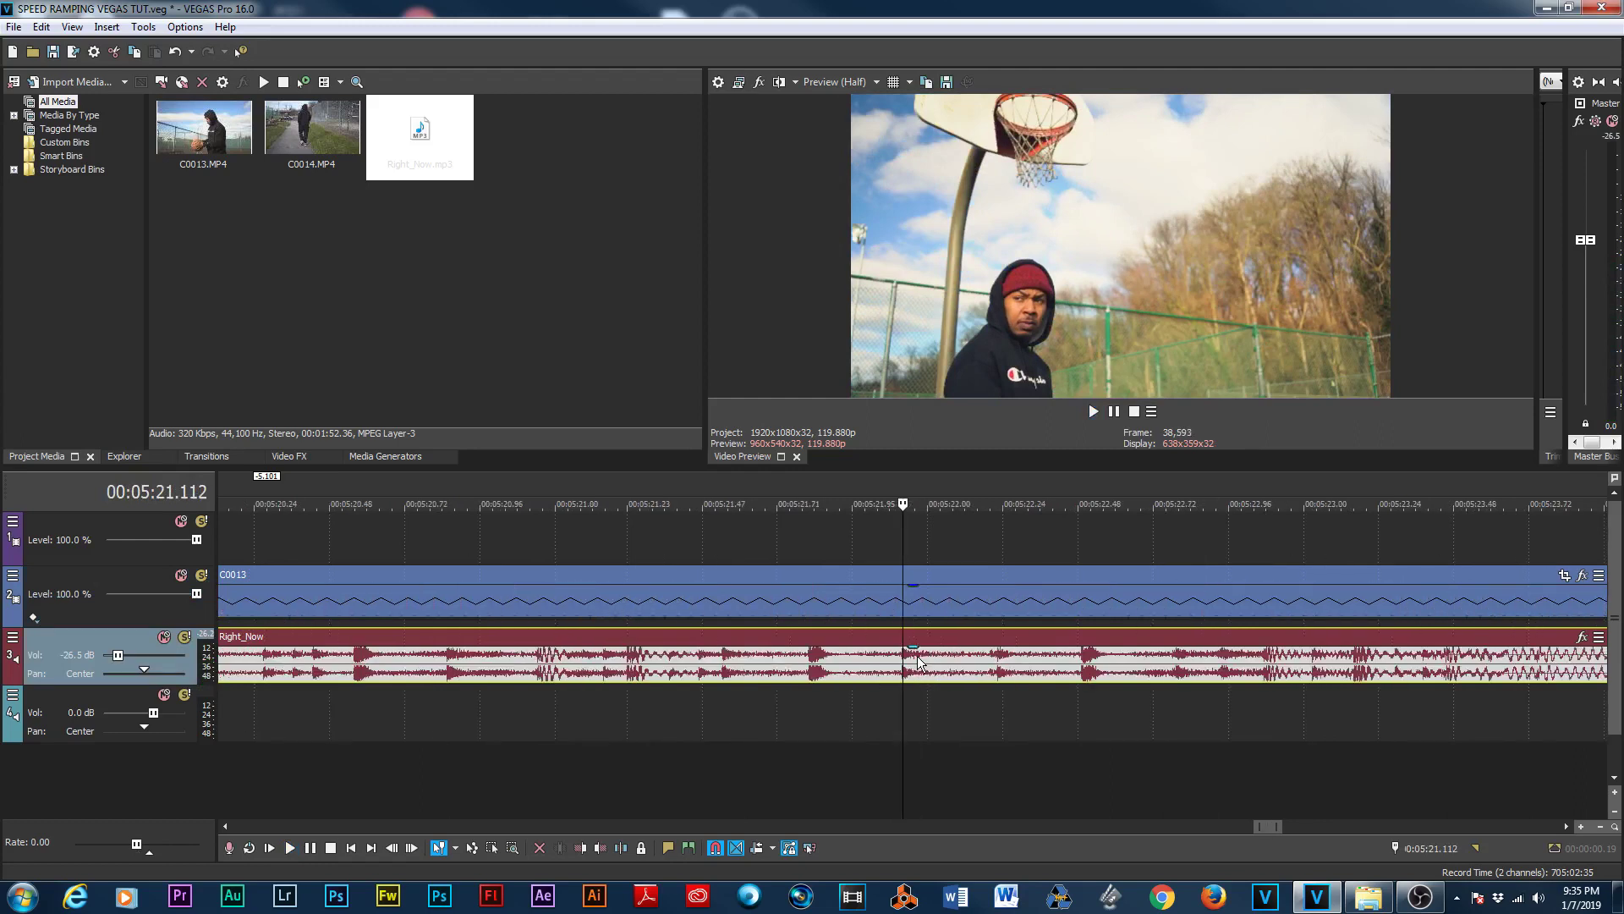
scroll(922, 671, "up", 6)
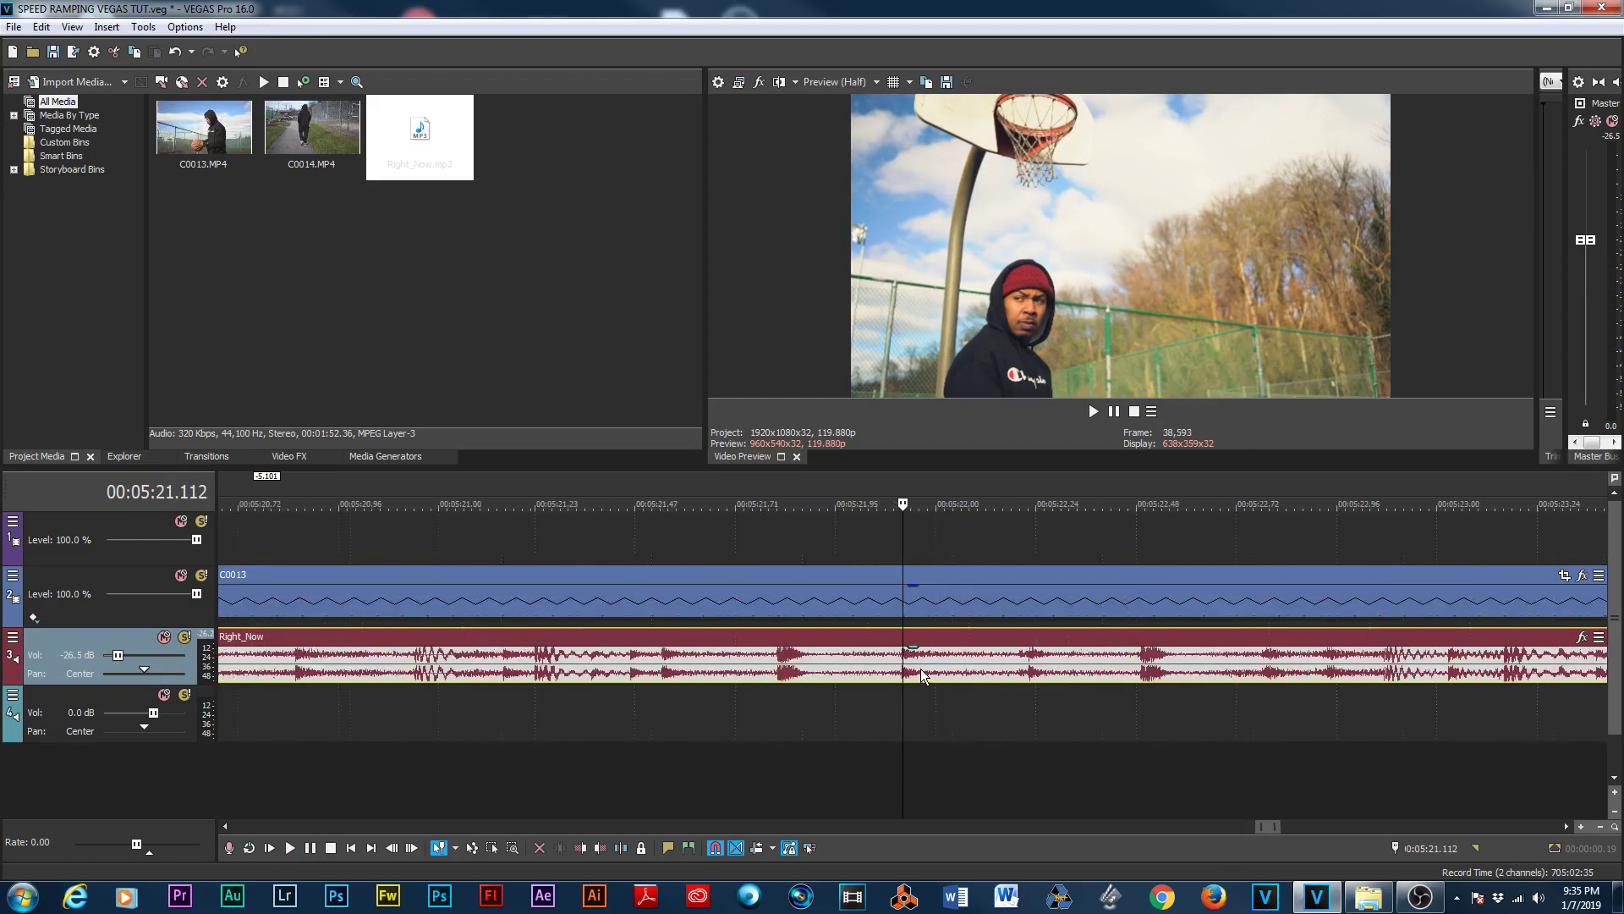
scroll(922, 672, "down", 3)
scroll(911, 641, "up", 2)
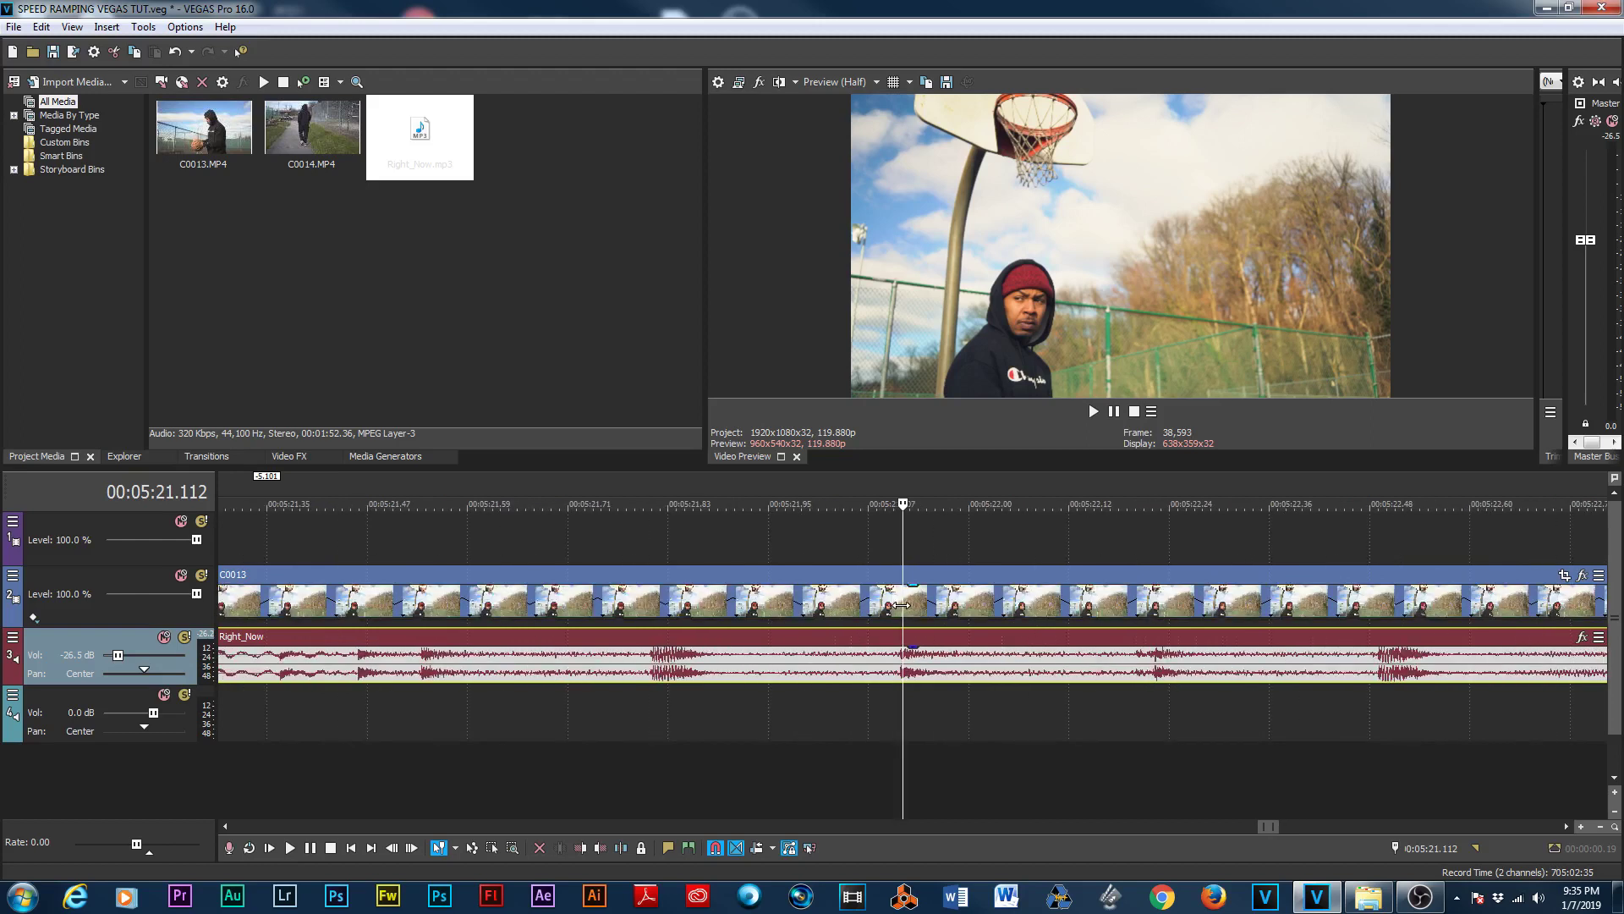
Step: Split C0013 at the 5:21.11 beat and set the right-hand part's playback rate to 4
left_click(902, 604)
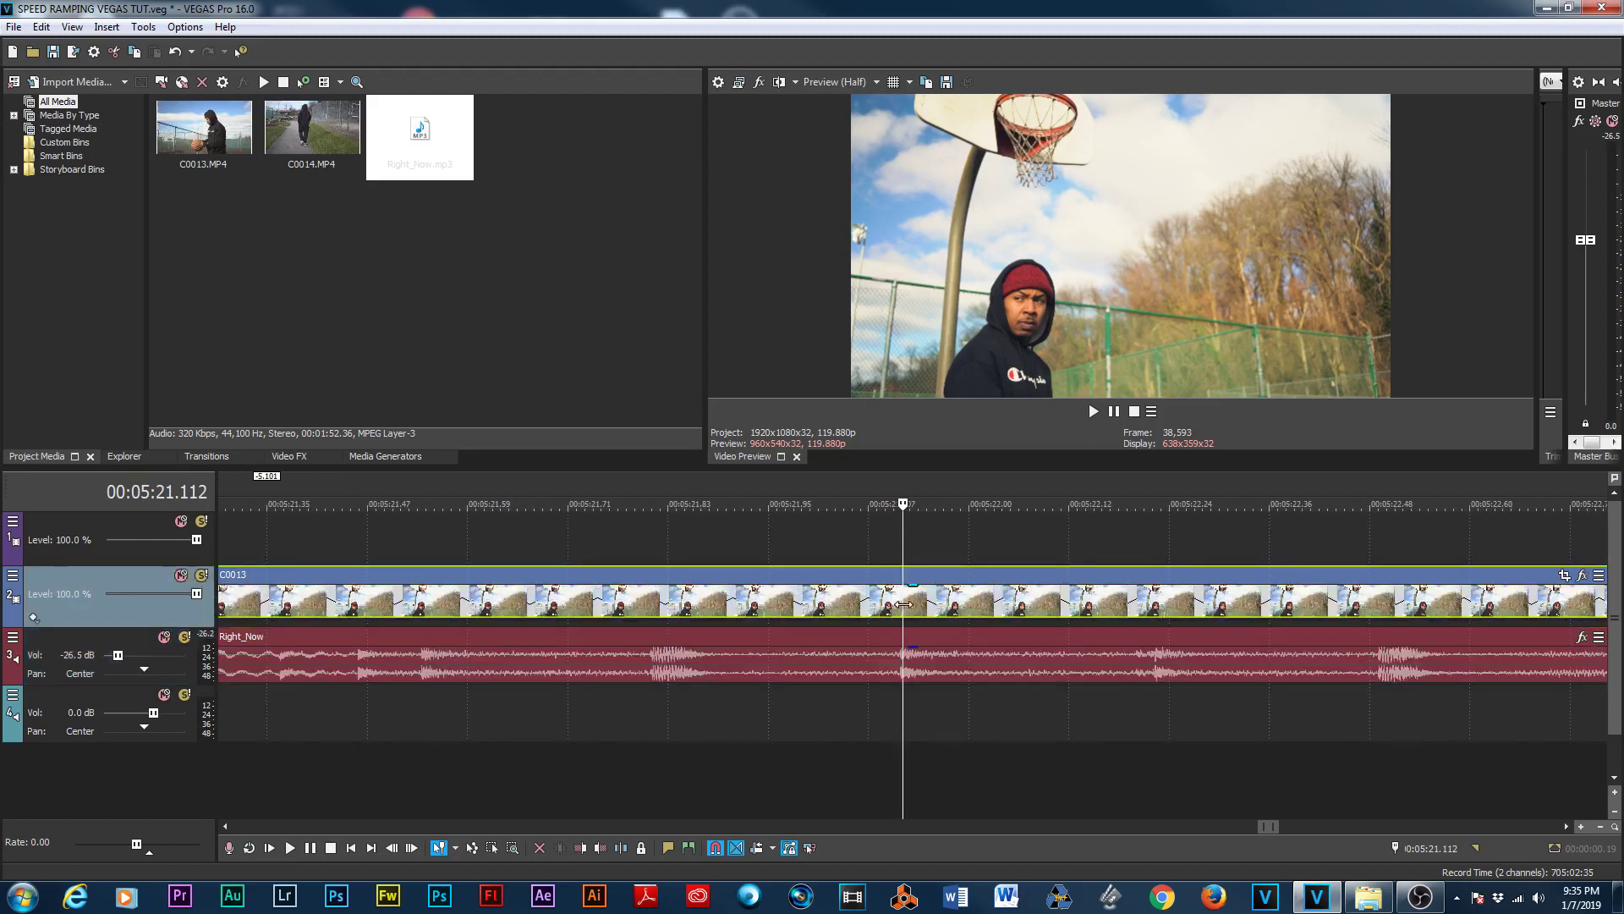
key("s")
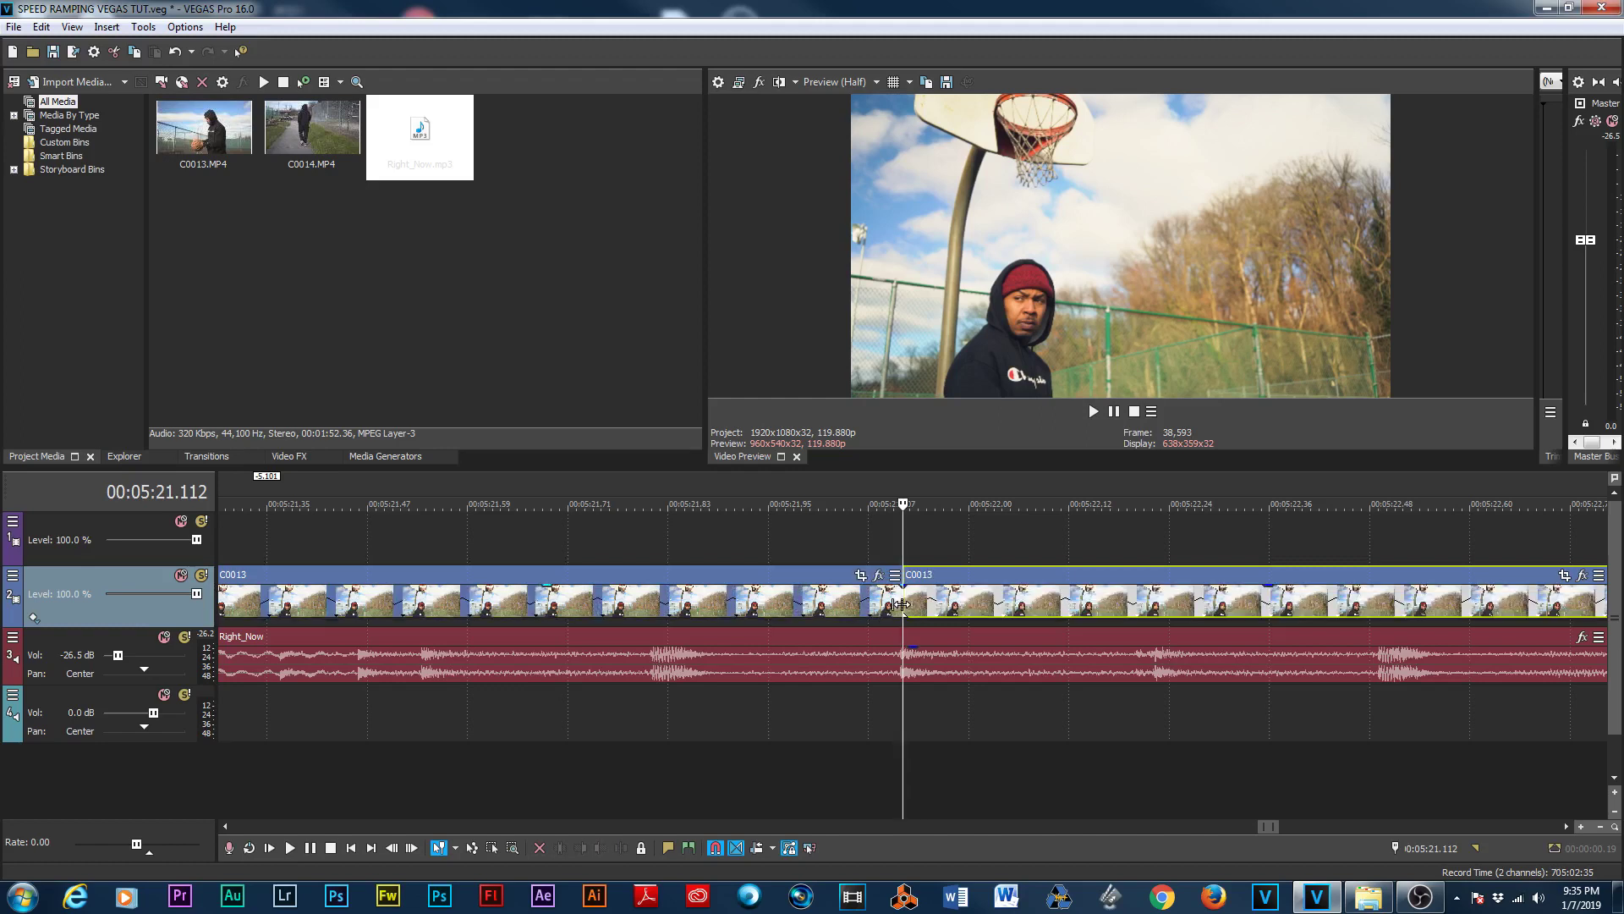
scroll(909, 606, "down", 1)
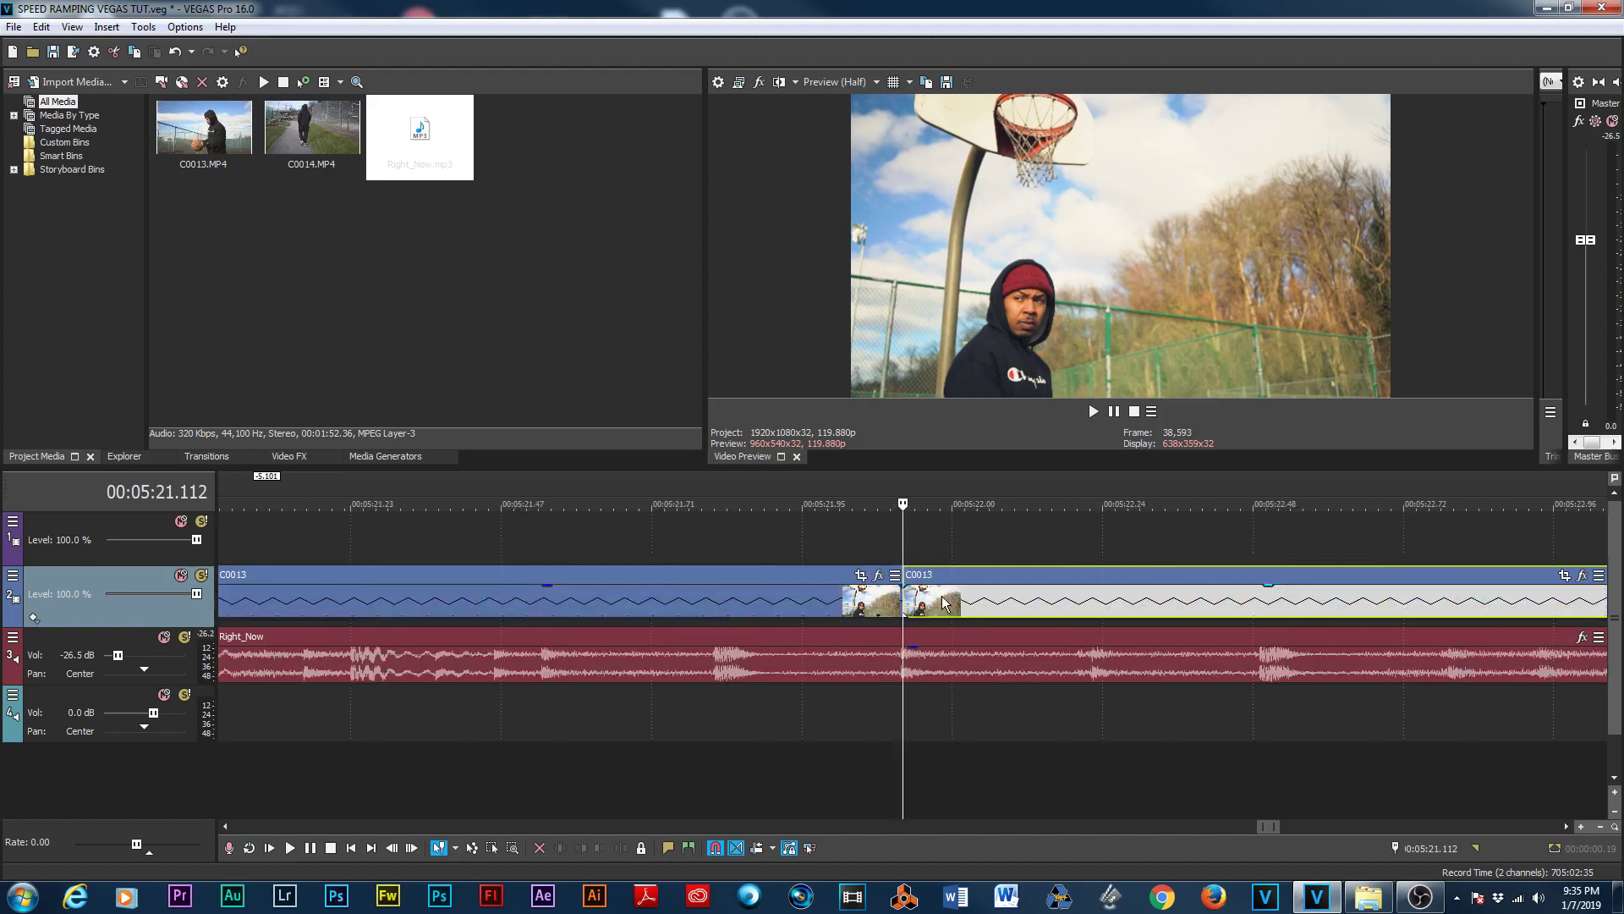
right_click(944, 603)
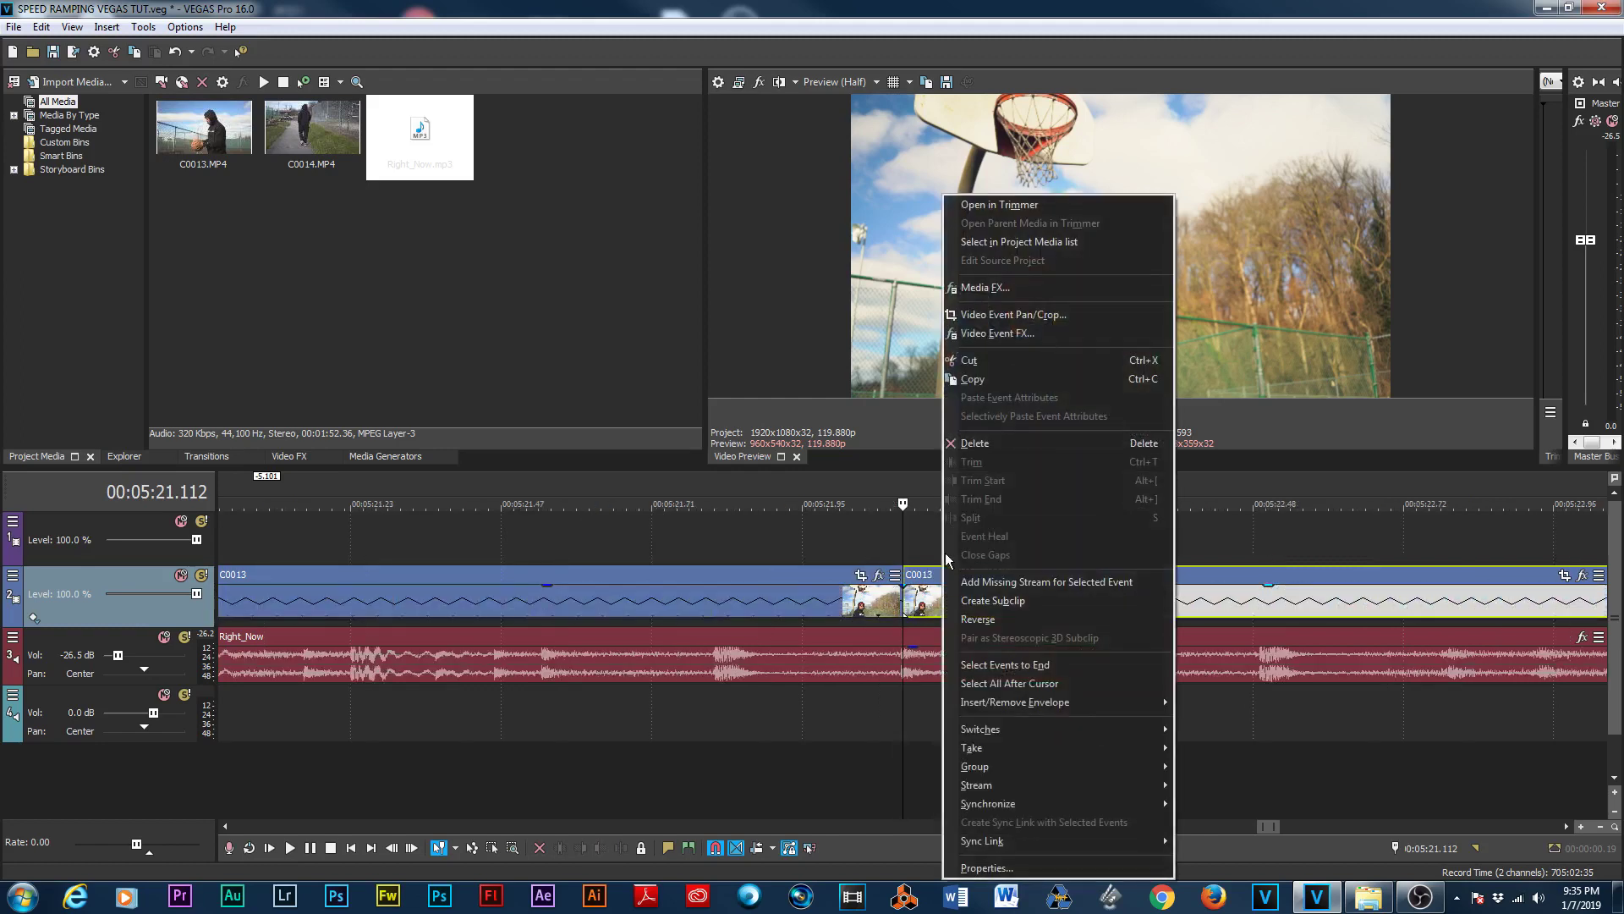
left_click(986, 867)
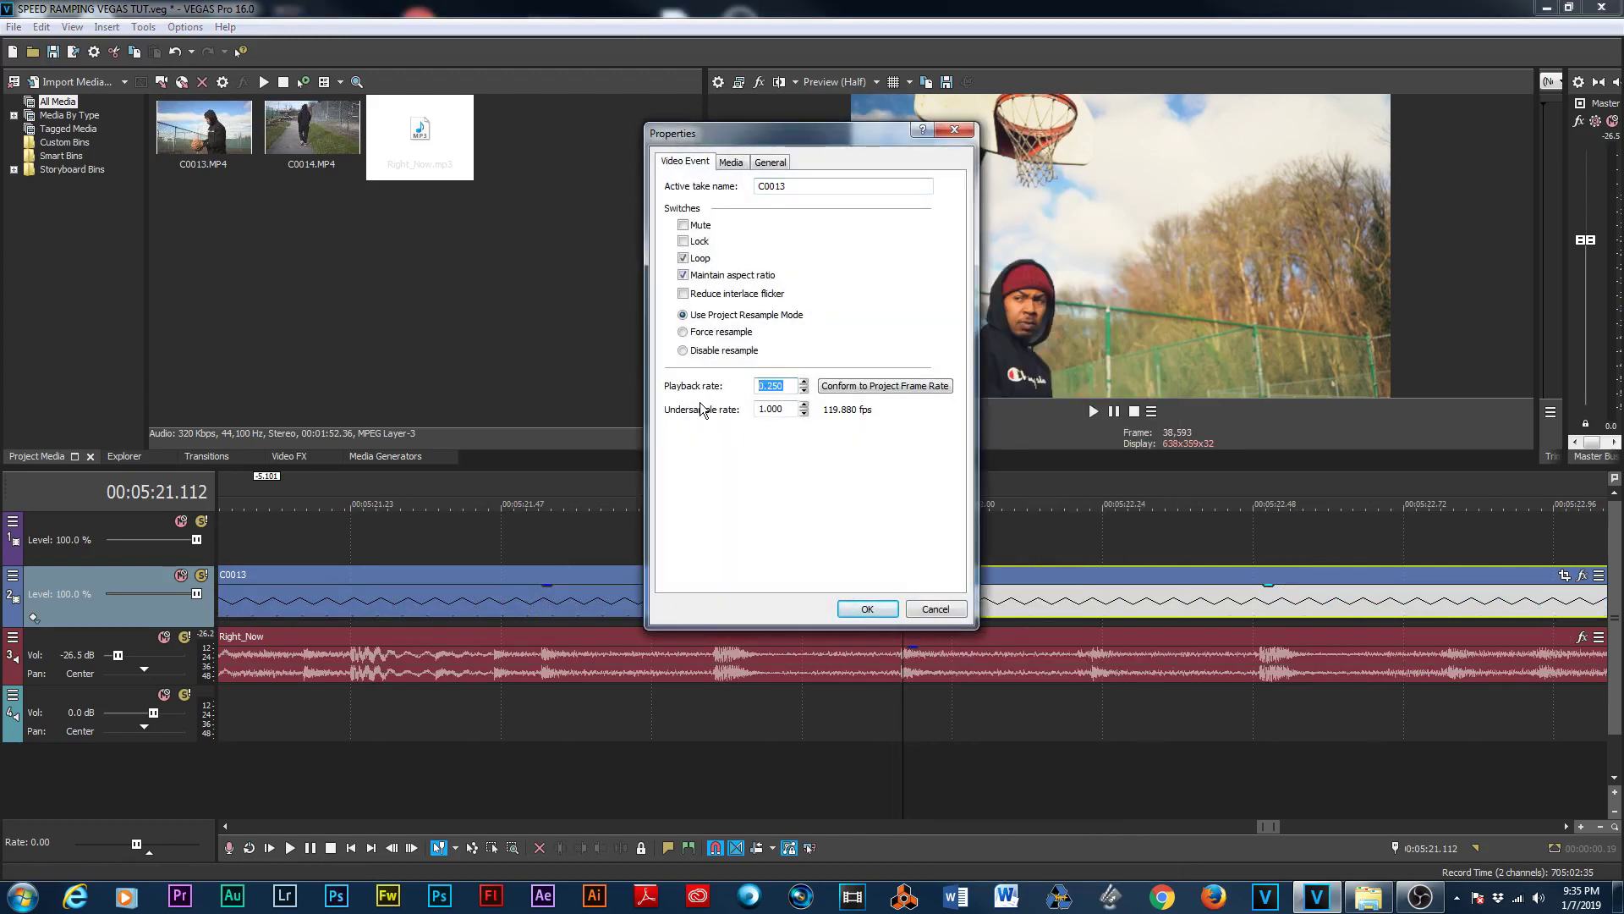
type("4")
key("Return")
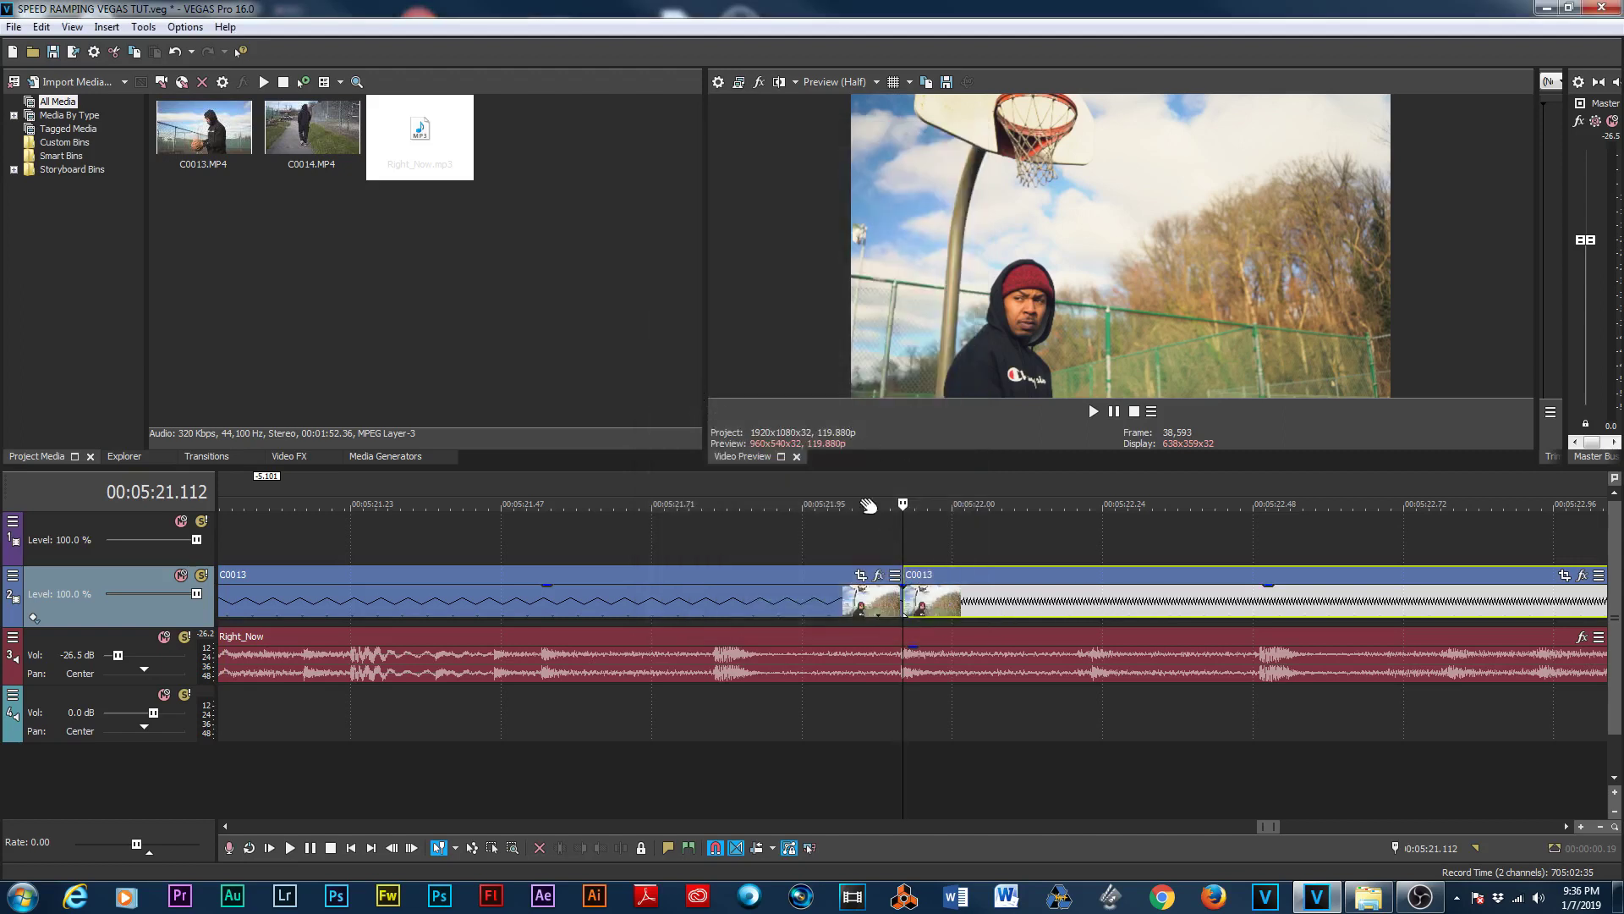
Step: Play the speed change from just before the cut
left_click(853, 484)
left_click(792, 486)
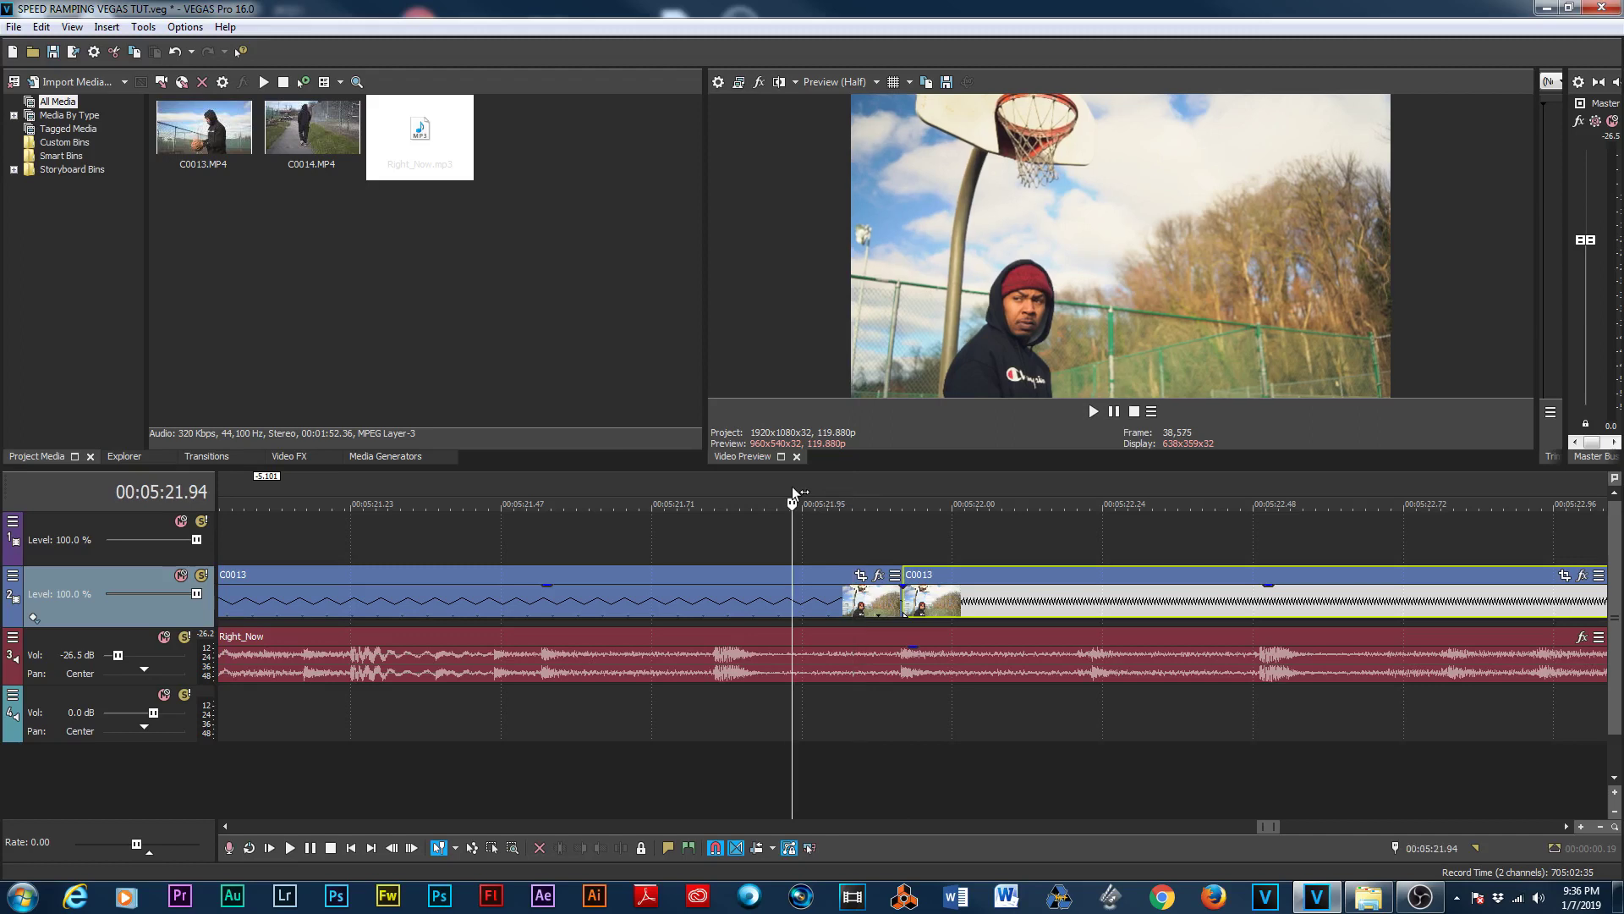
key("space")
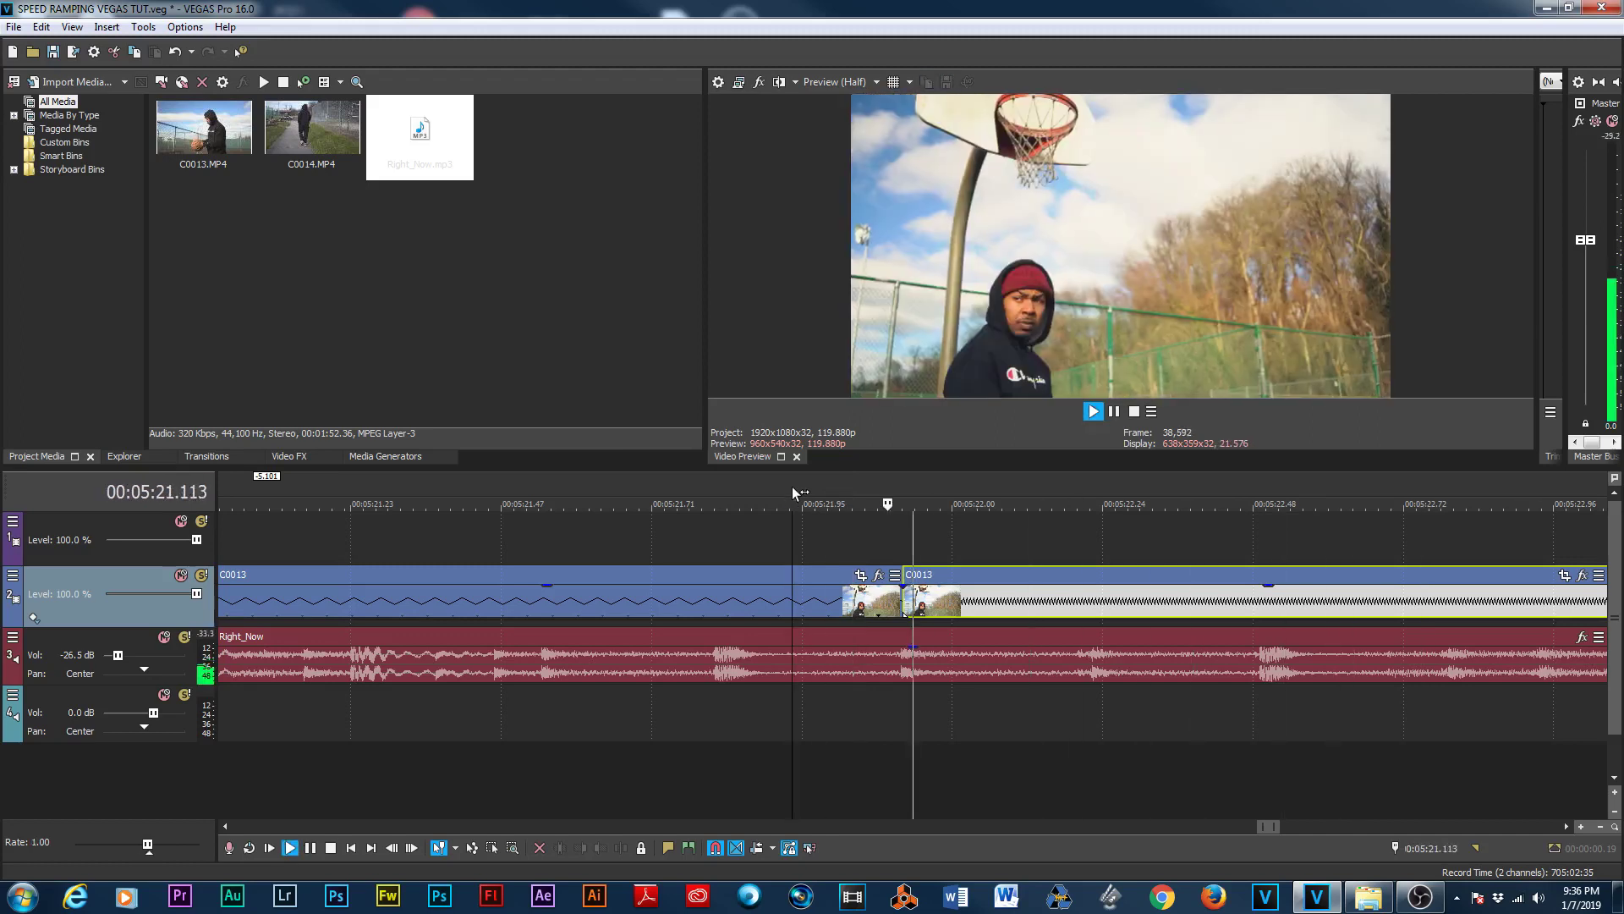
key("space")
scroll(795, 488, "down", 2)
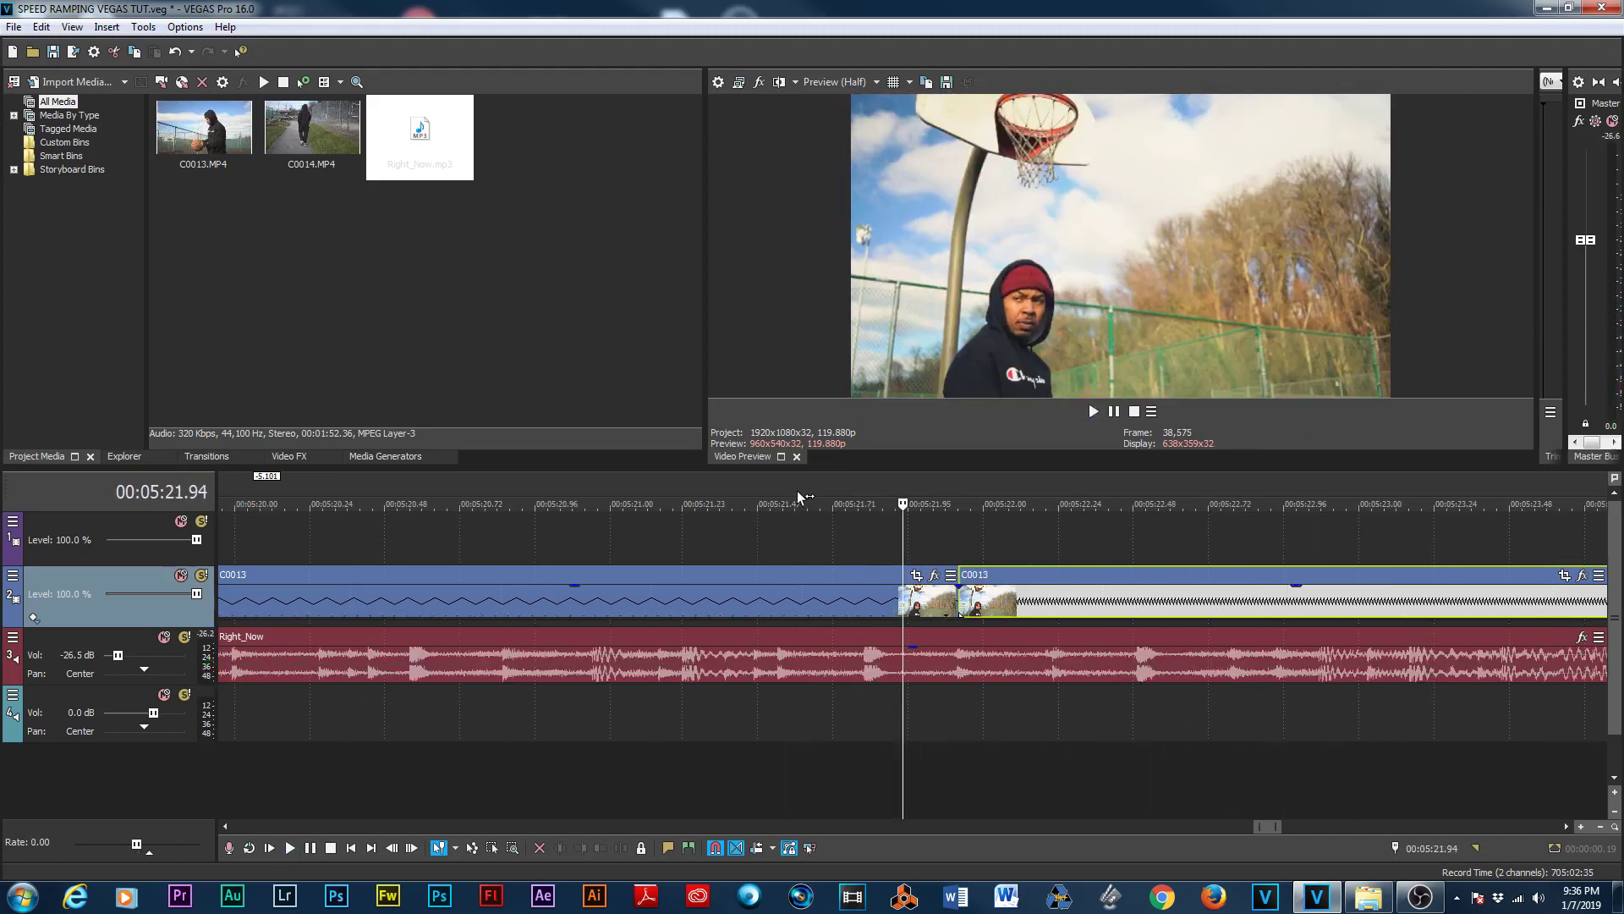
key("space")
key("space")
Step: Replay the fast section from 5:21.79 and 5:21.16, then place the cursor at 5:22.49
left_click(857, 488)
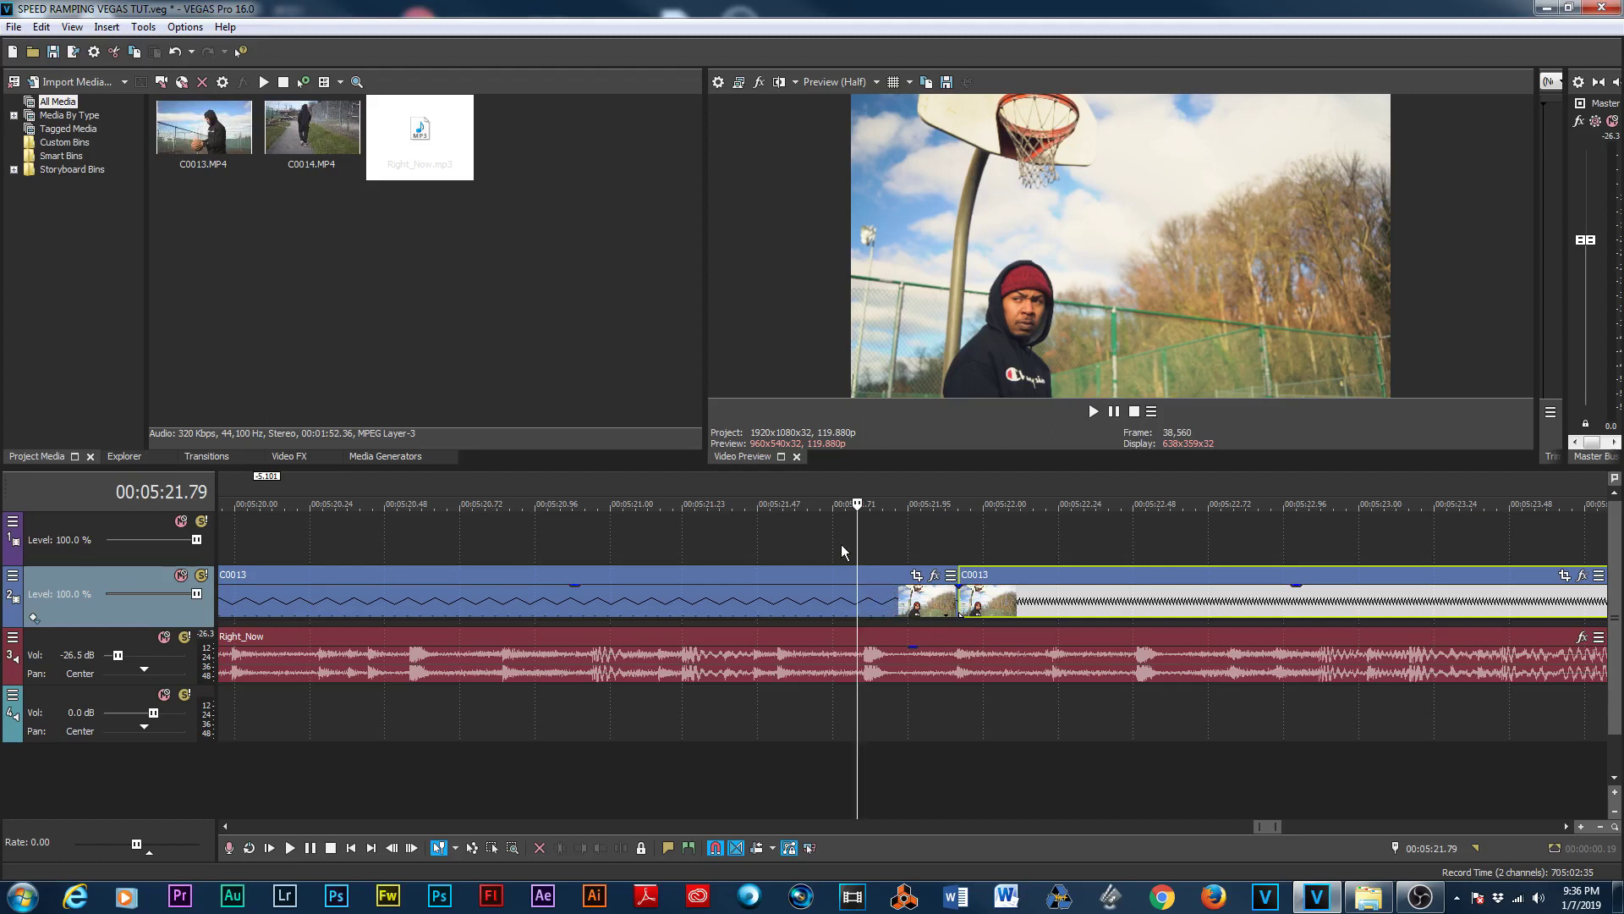
key("space")
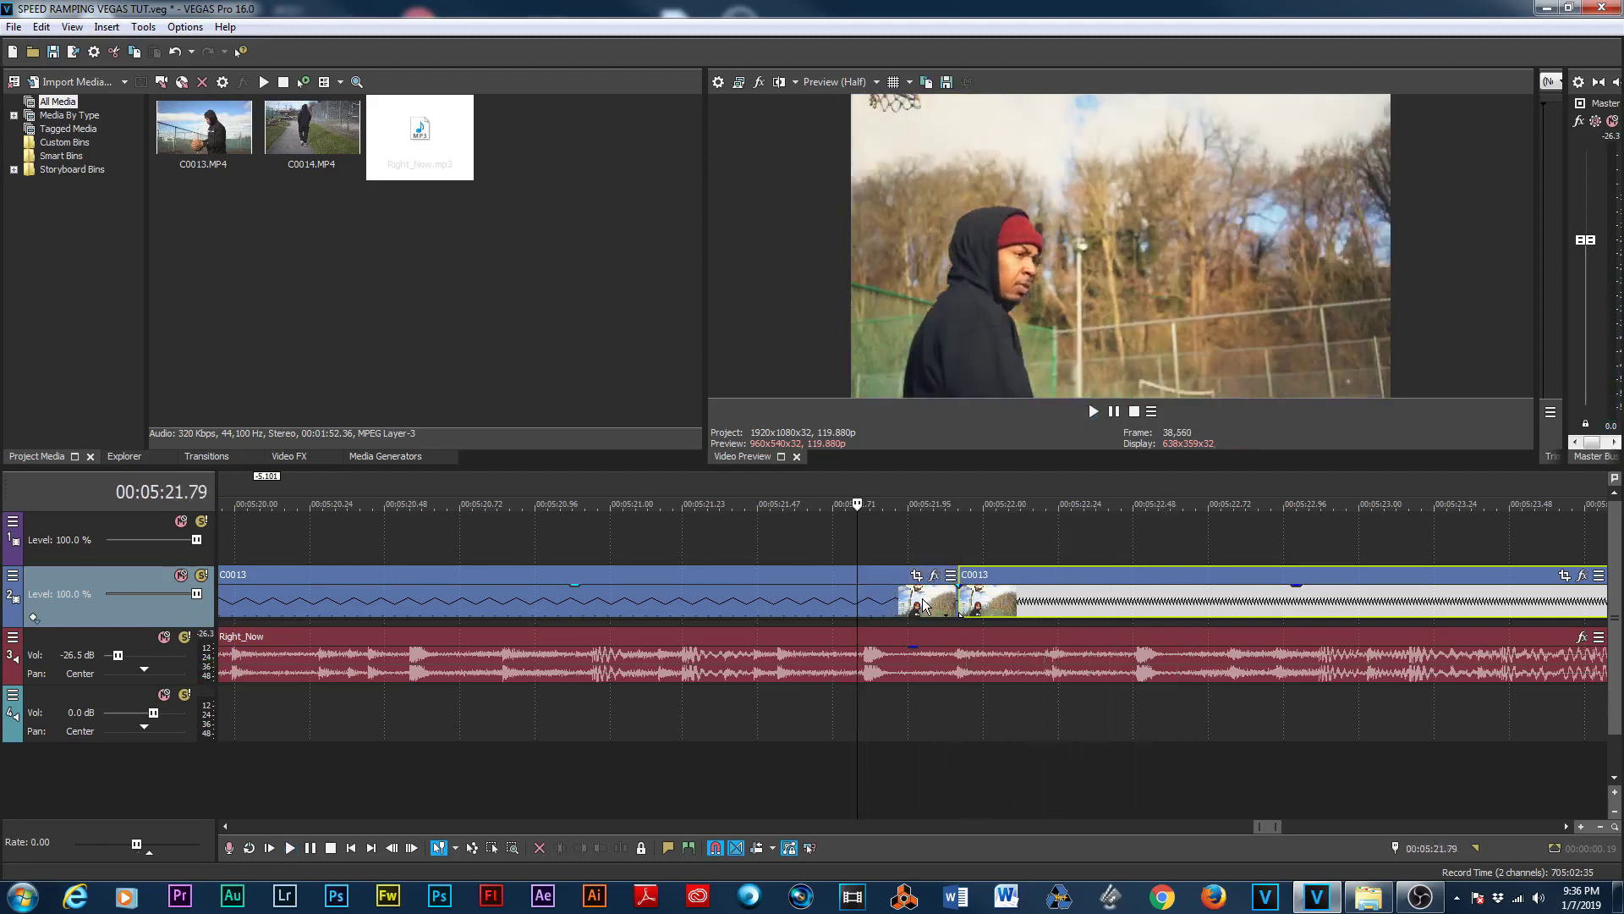
key("space")
left_click(659, 489)
key("space")
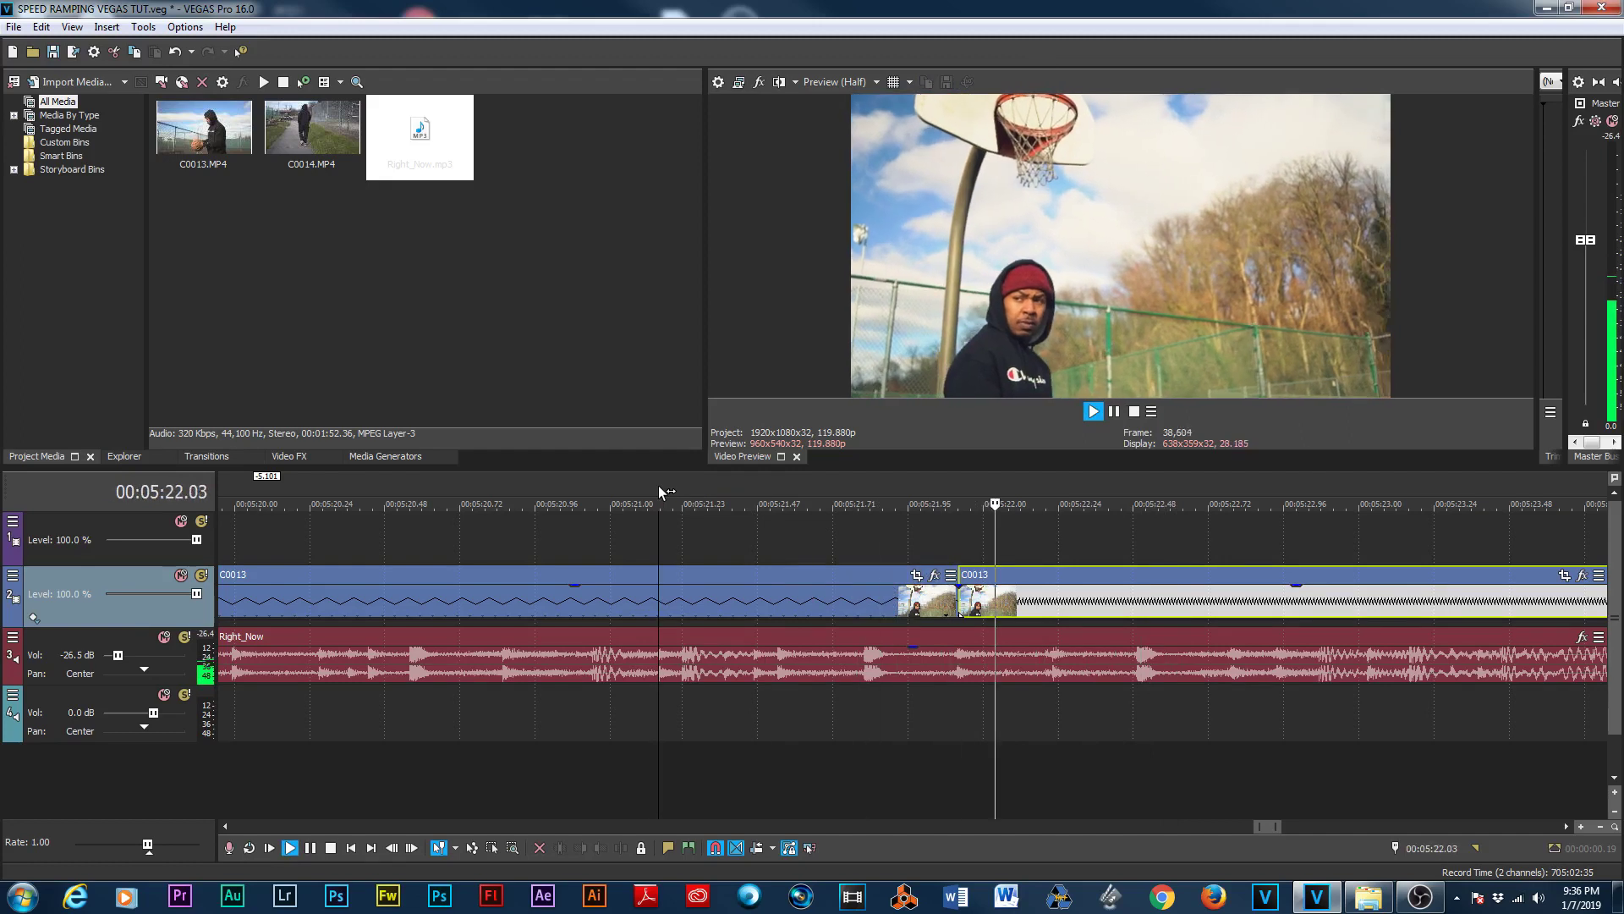
key("space")
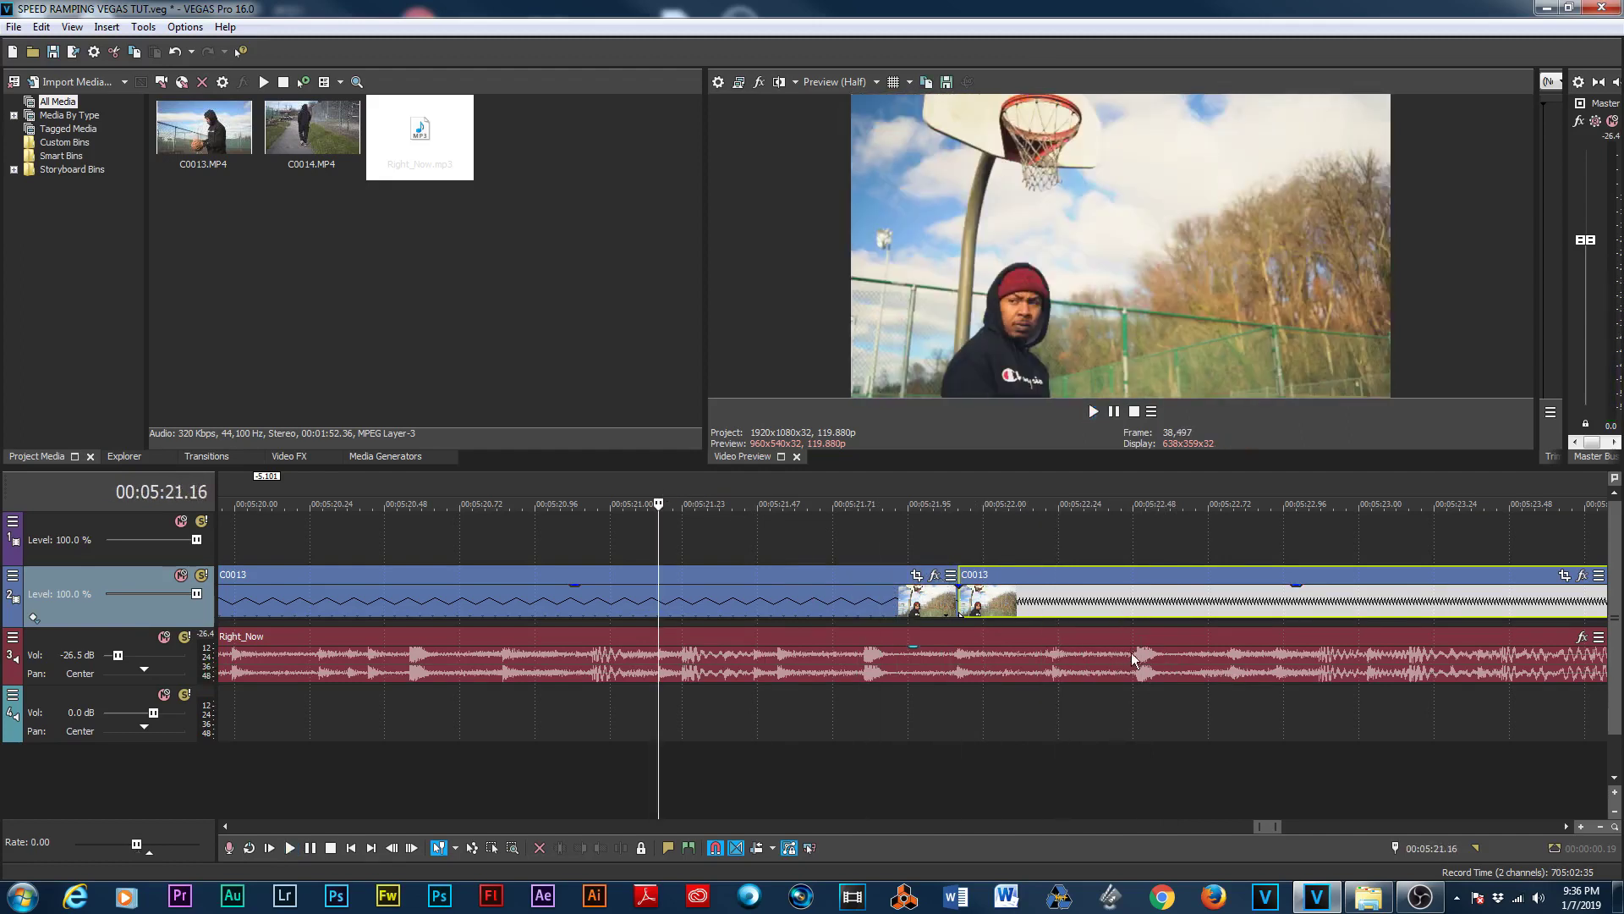
left_click(1140, 608)
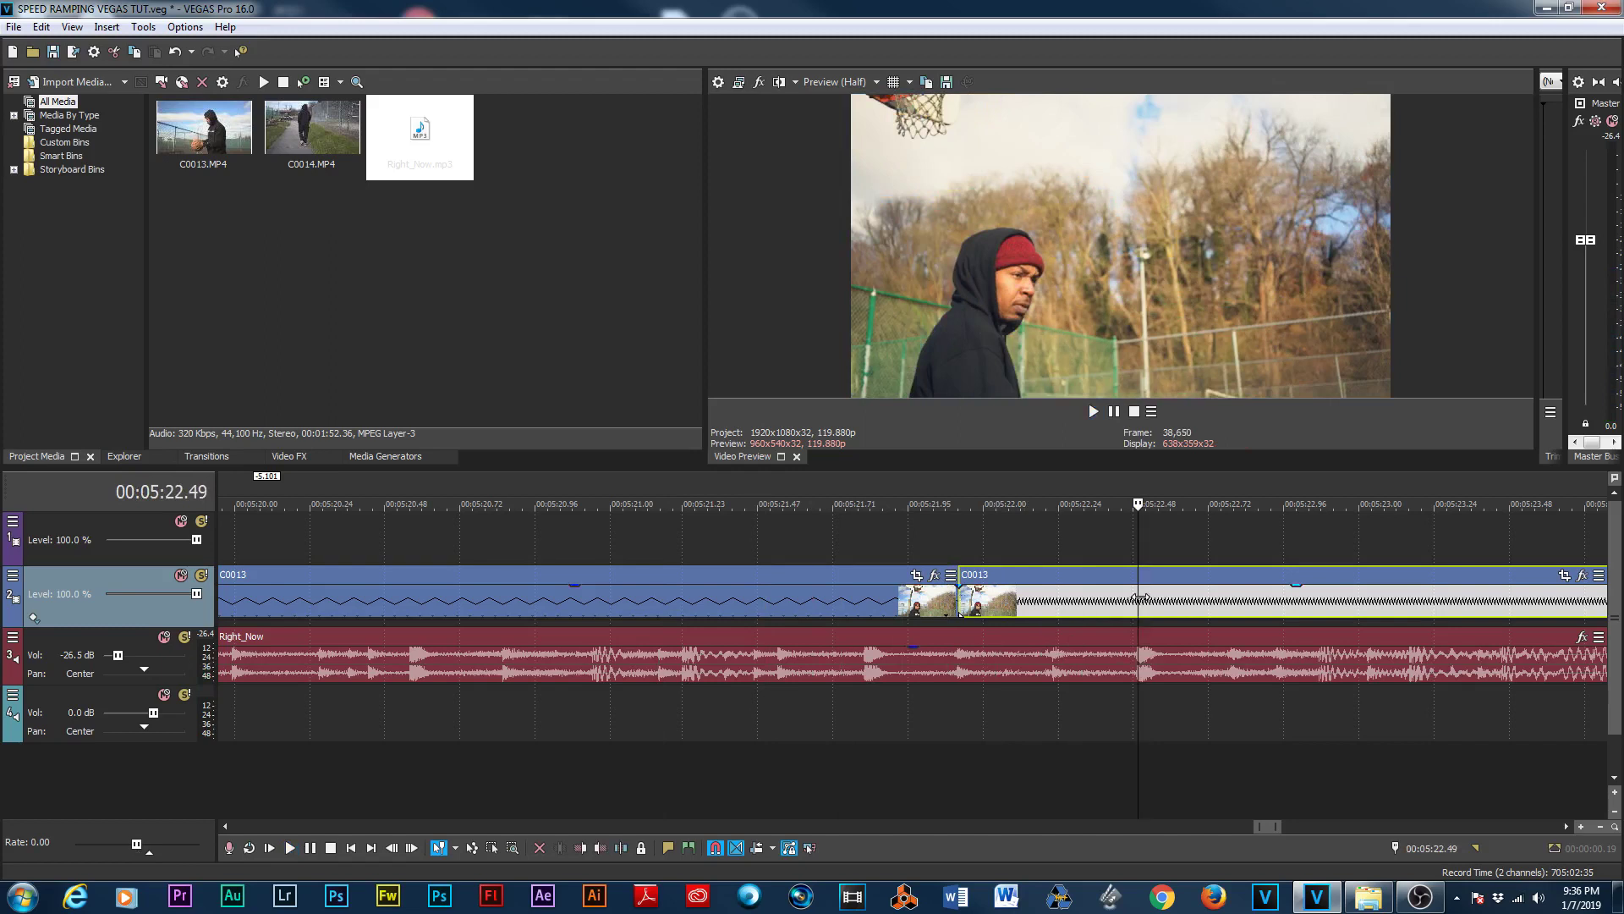
Step: Split the fast part at 5:22.49 and set the following part's playback rate to .25
key("s")
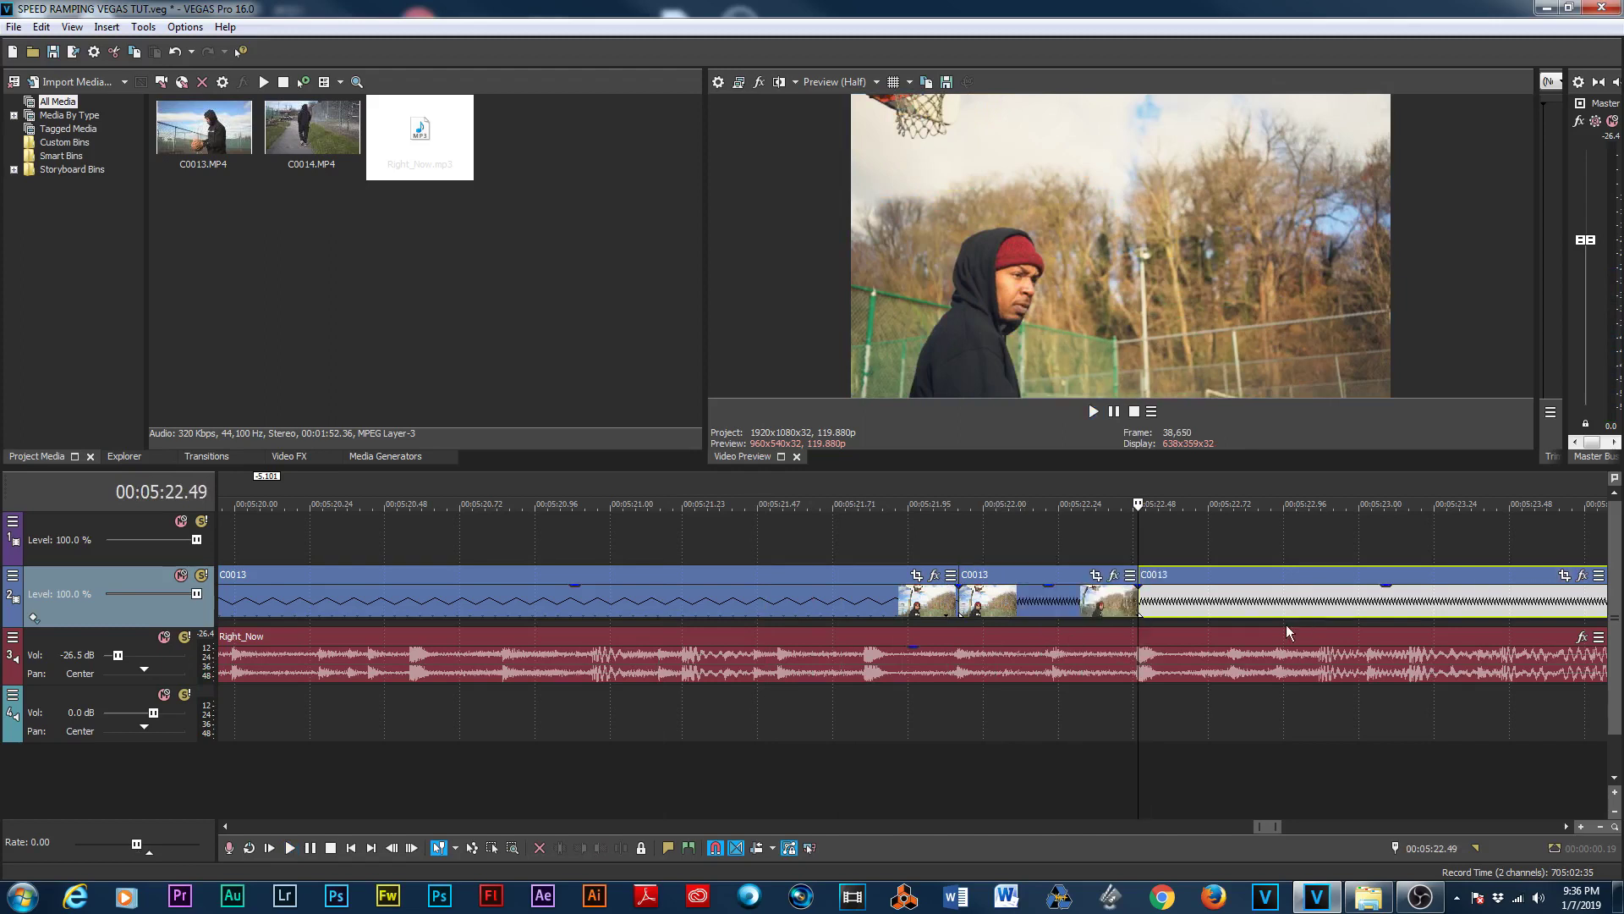
right_click(1222, 607)
left_click(1287, 863)
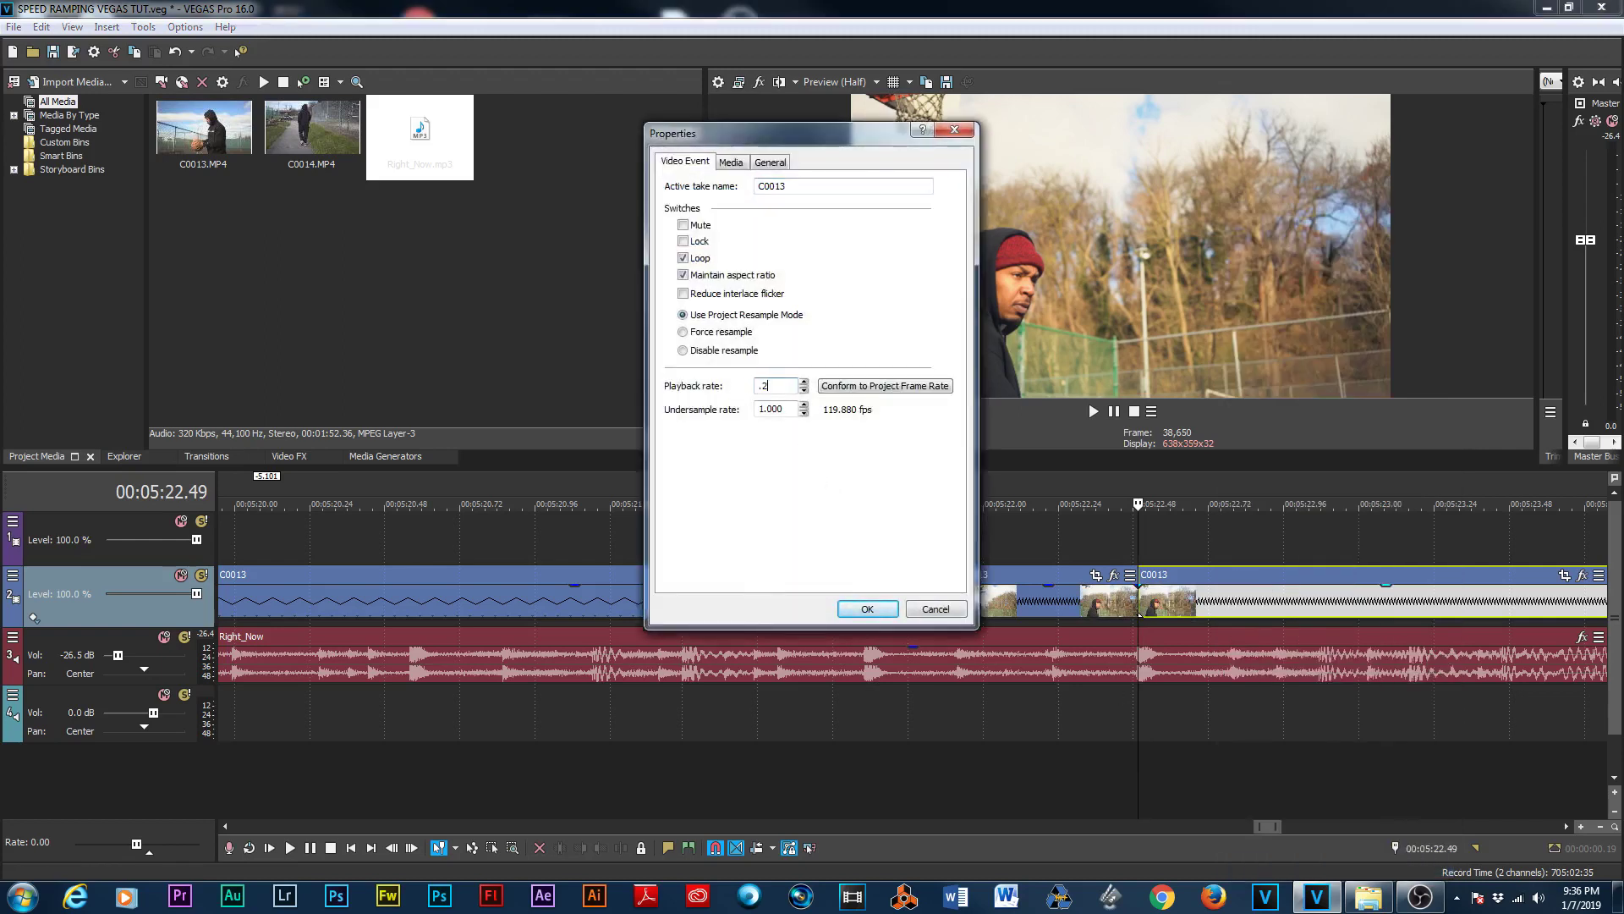
key("Return")
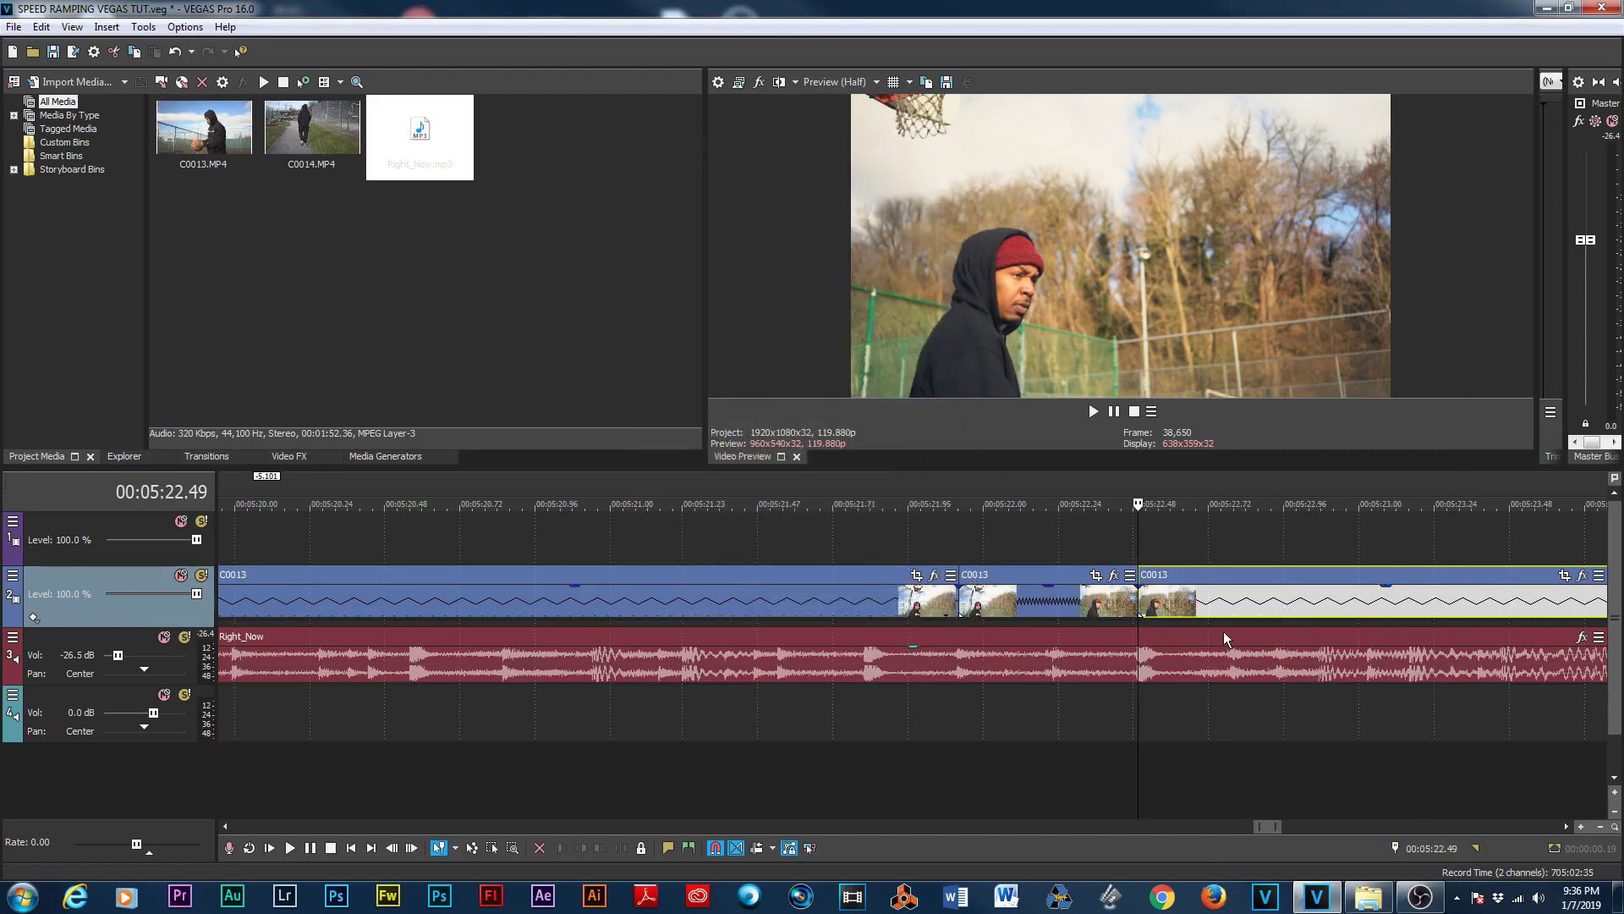
scroll(1223, 631, "down", 2)
left_click(699, 482)
key("space")
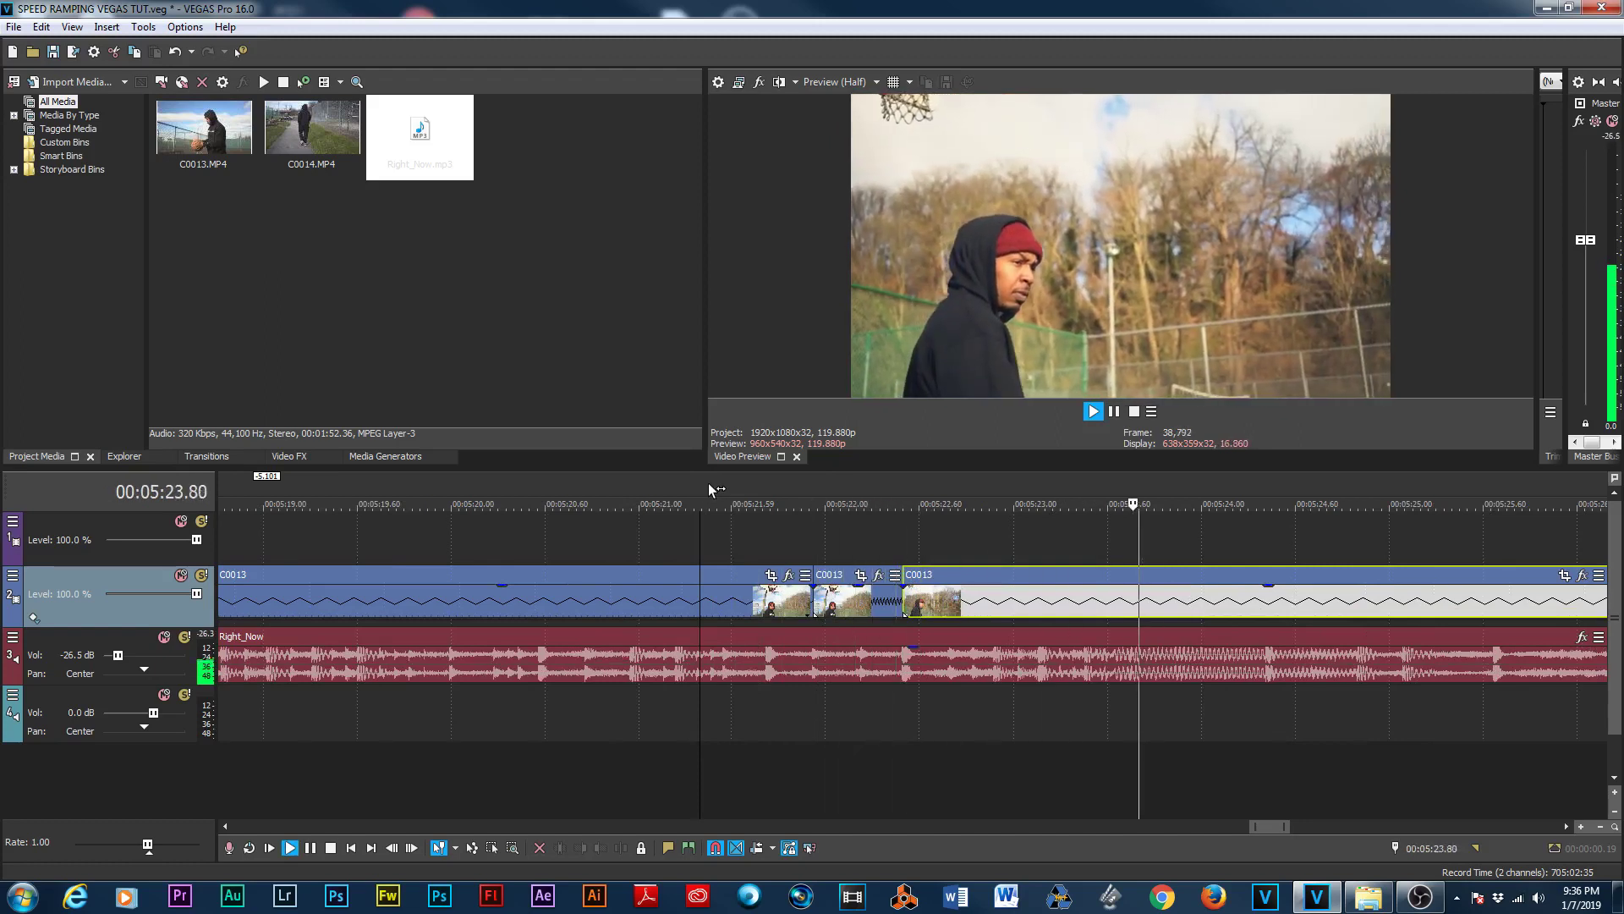
key("space")
key("space")
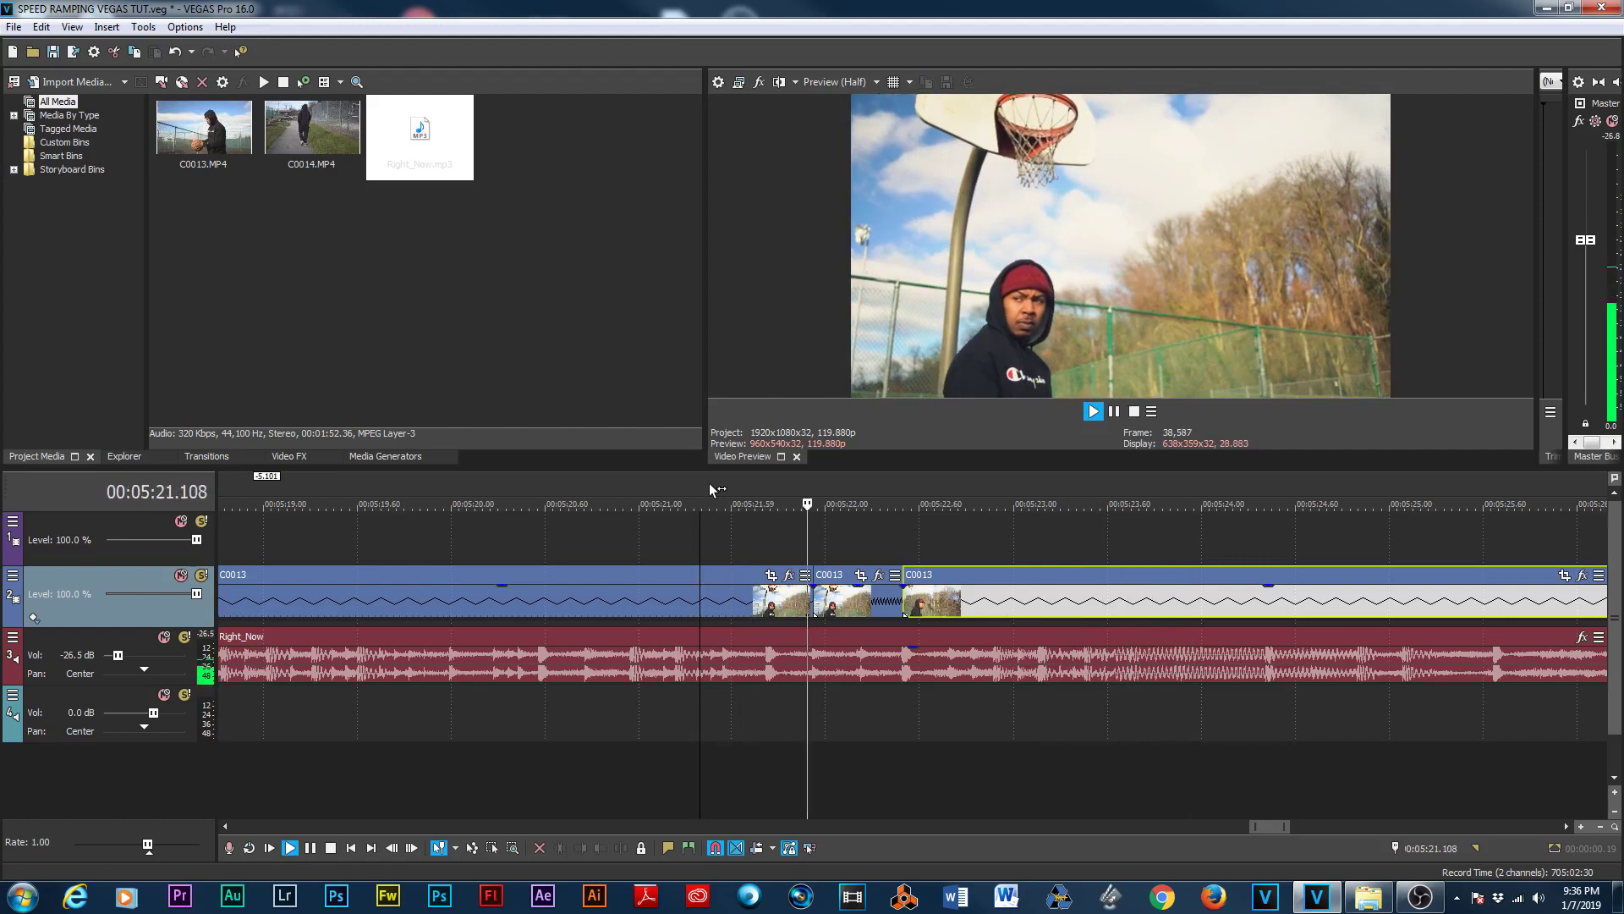
key("space")
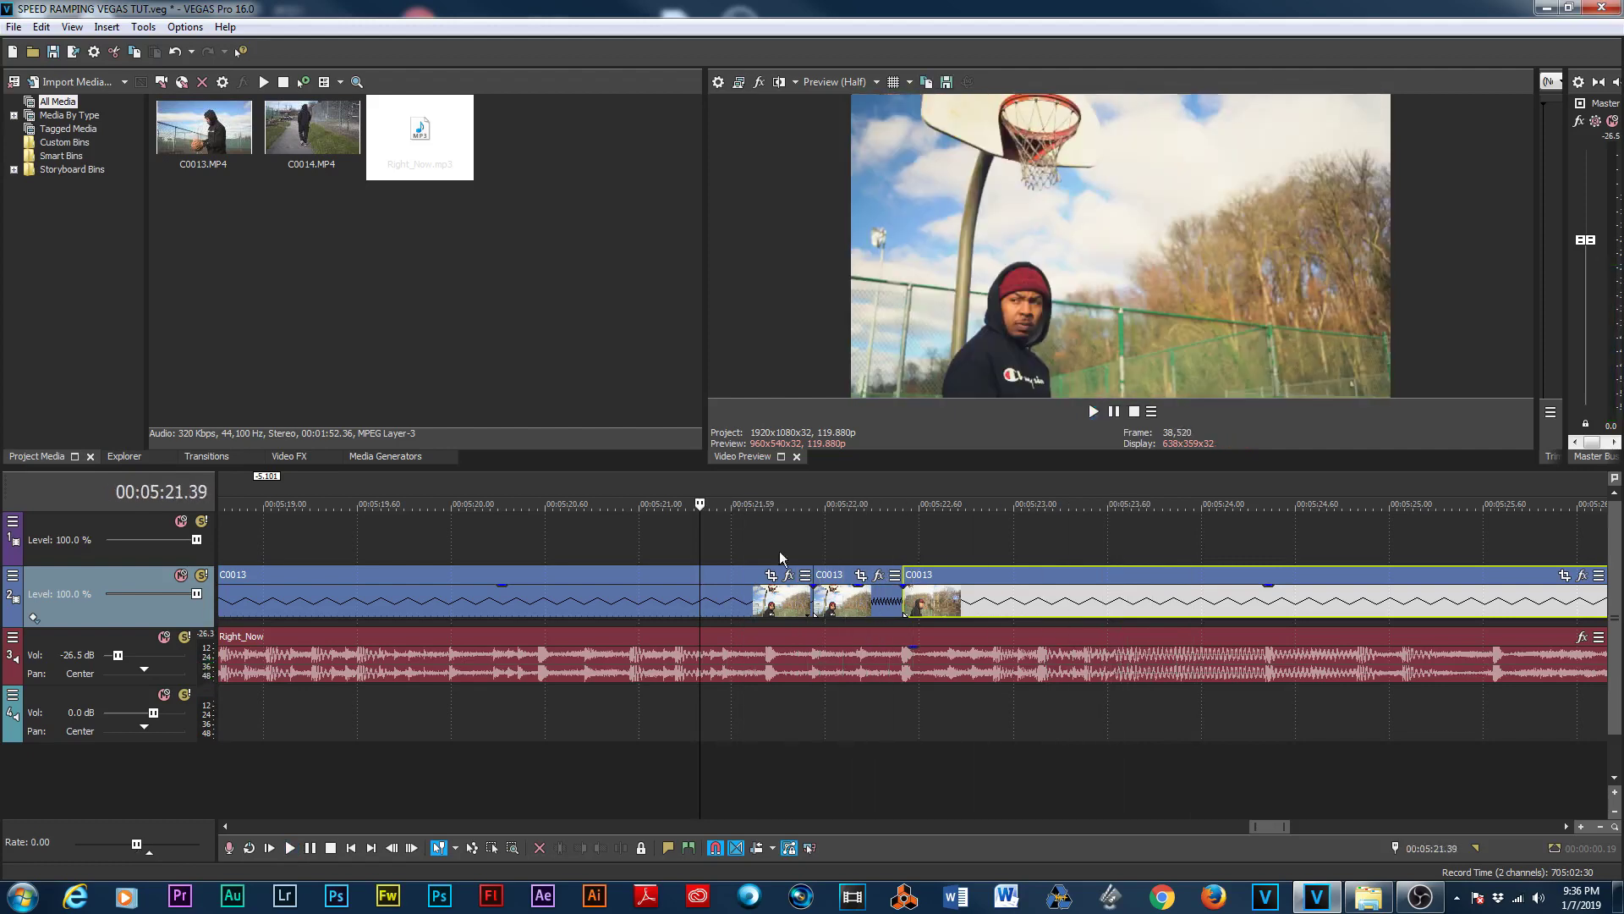